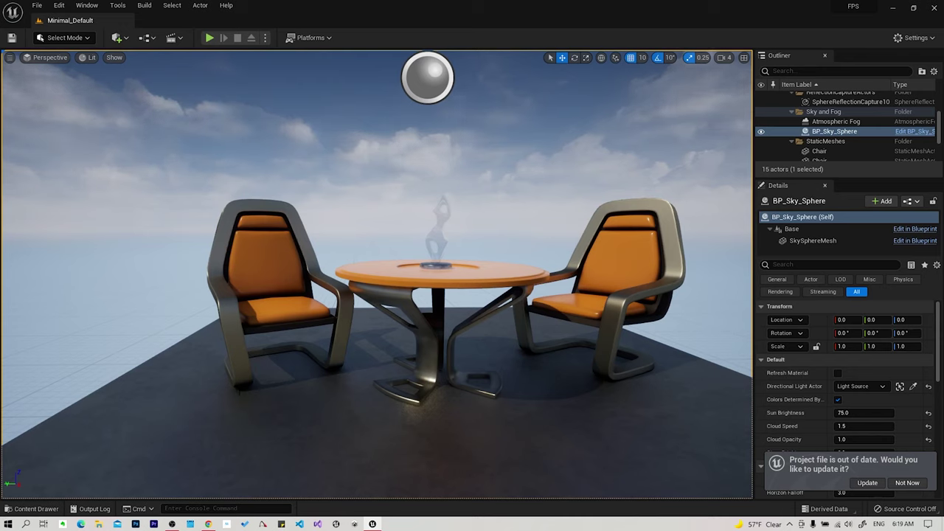
- In Chrome, go to arabgamedev.com's Unreal Engine 5 docs and open the downloading Unreal Engine article
mouse_move(208, 524)
click(192, 491)
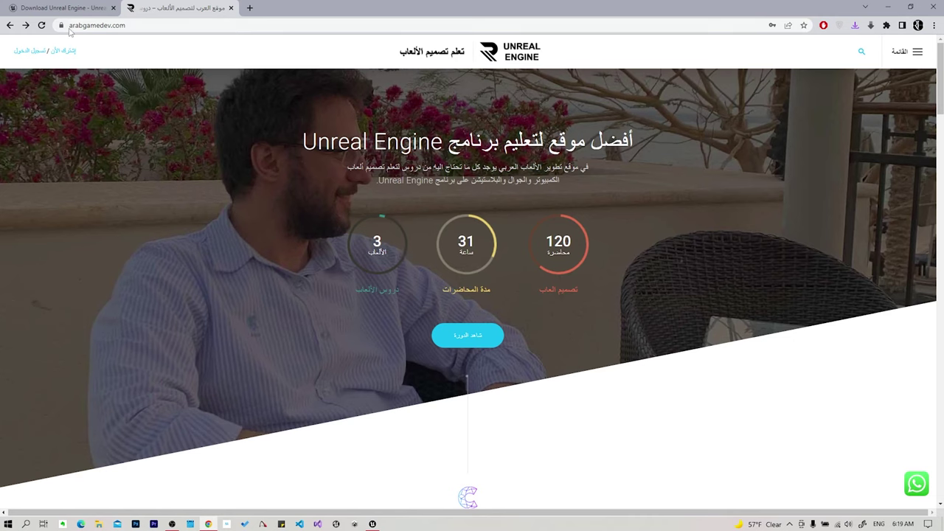
click(900, 53)
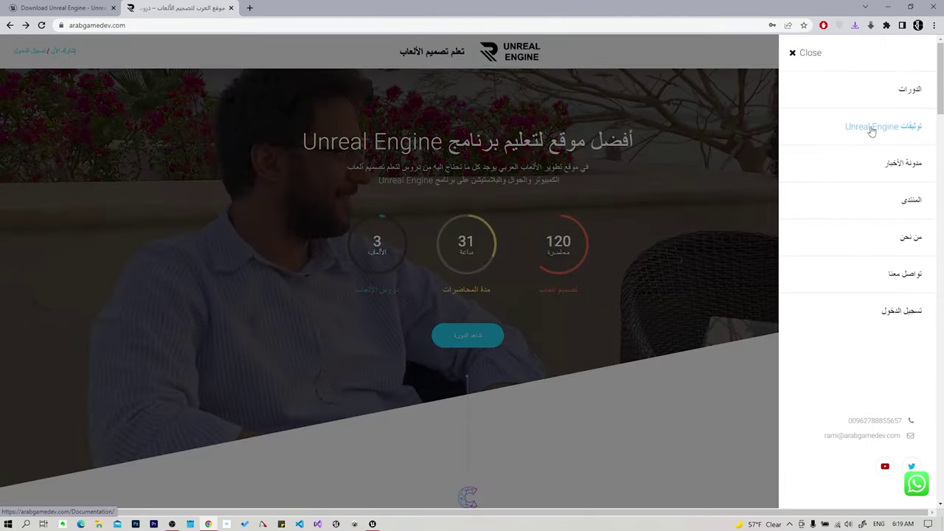
click(873, 130)
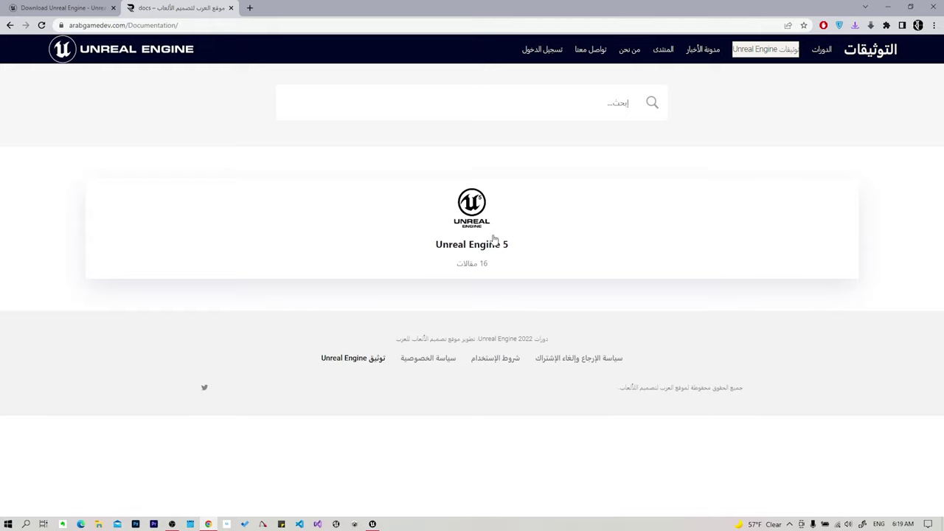
click(494, 239)
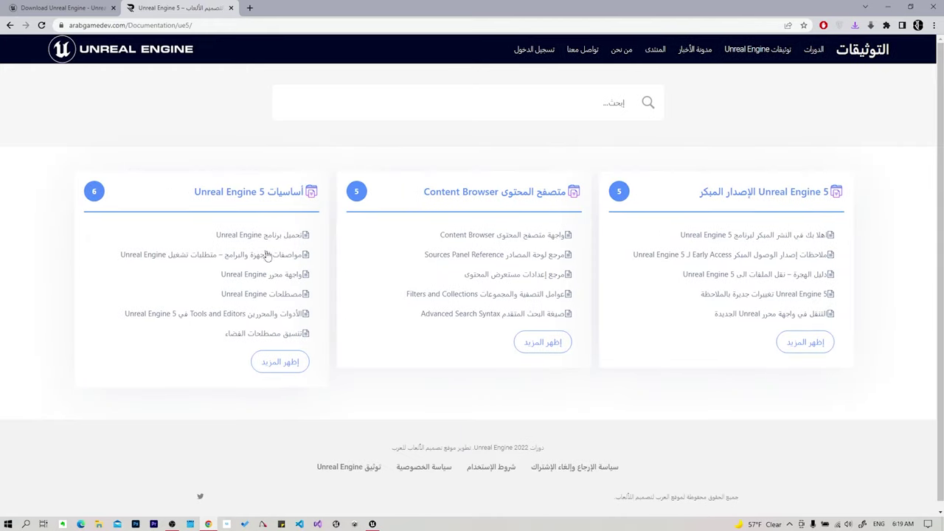
click(278, 242)
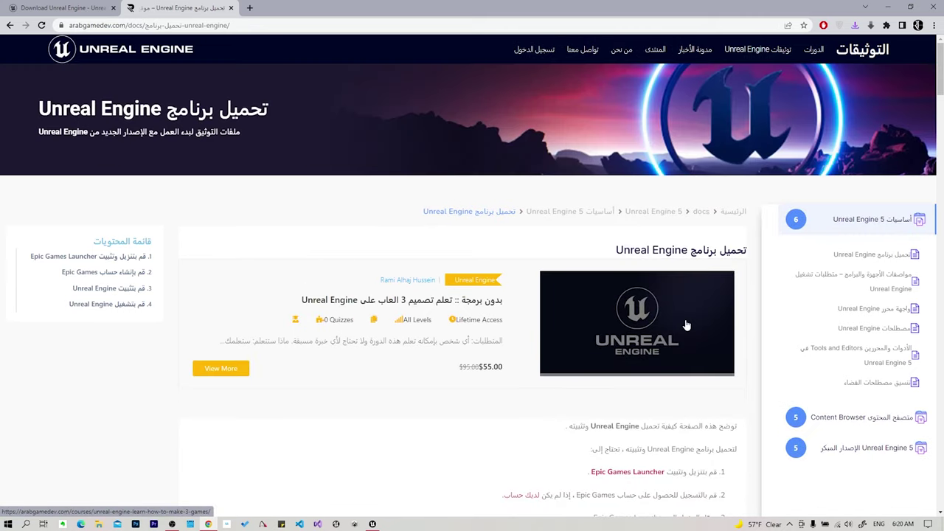
- Scroll through the Epic Games Launcher and account-creation sections of the download guide, then return to the top
scroll(546, 397, down, 1)
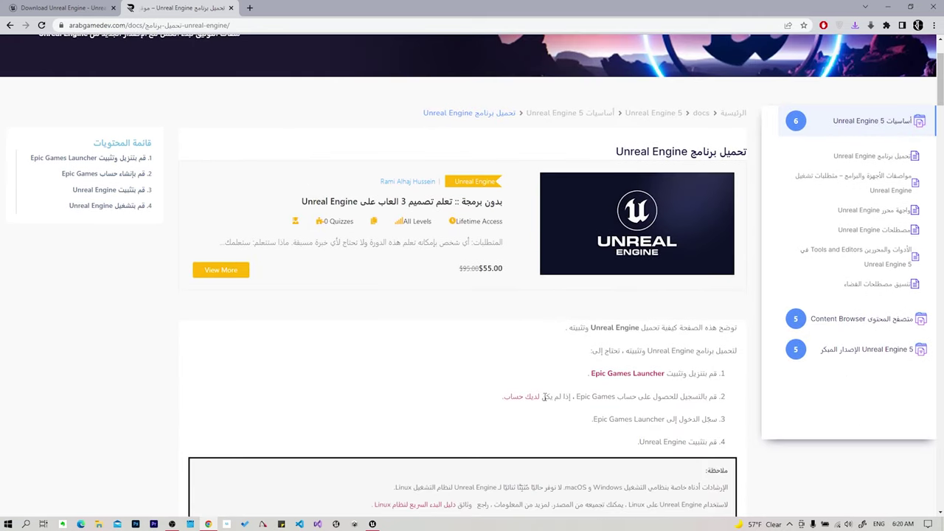
scroll(518, 384, down, 2)
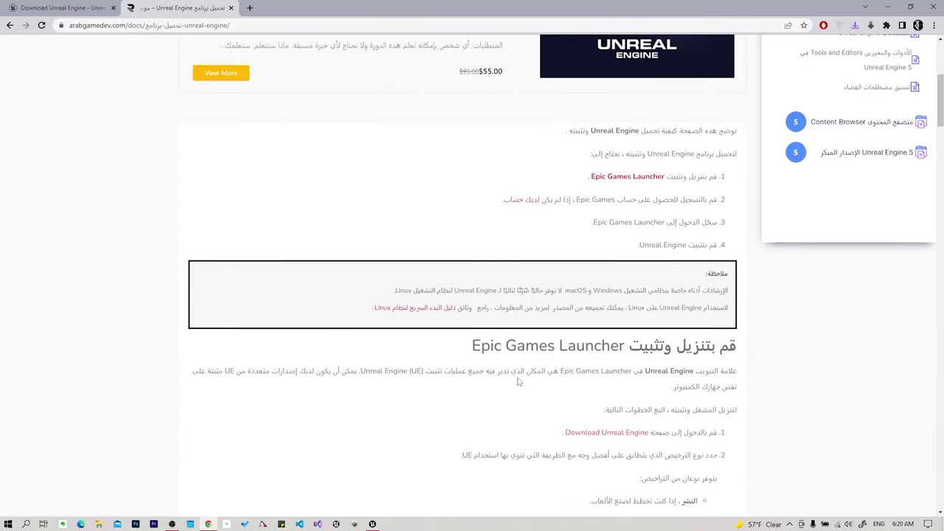
scroll(518, 382, up, 2)
scroll(512, 383, up, 1)
scroll(508, 369, down, 1)
scroll(508, 367, up, 1)
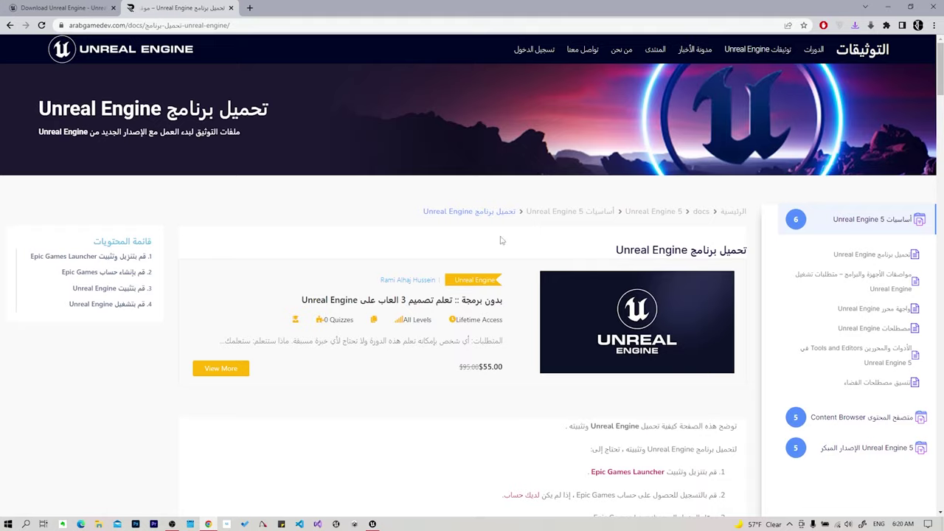
scroll(501, 240, down, 2)
scroll(842, 206, up, 1)
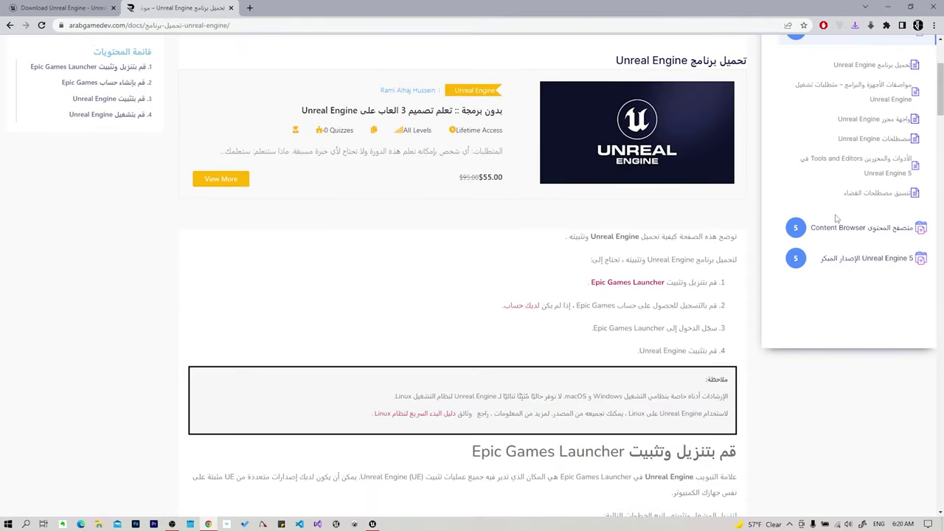
scroll(584, 340, down, 1)
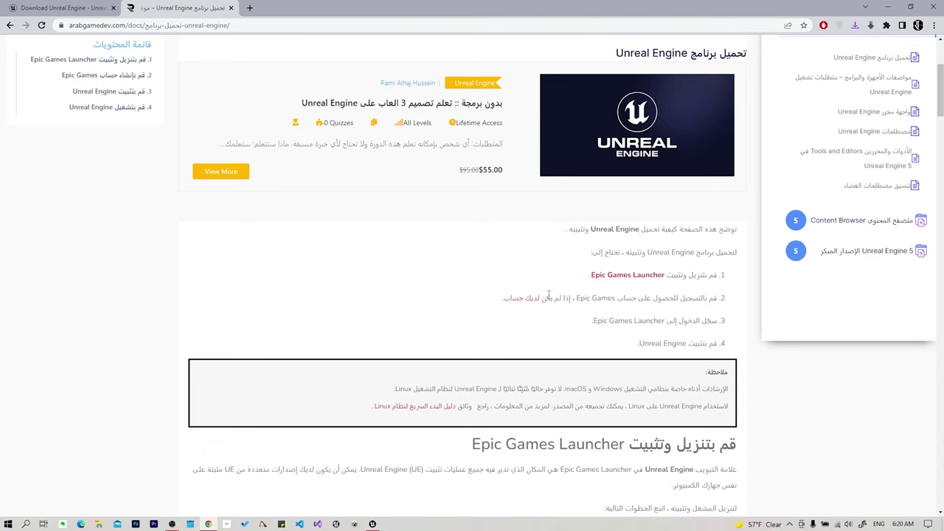
scroll(548, 295, down, 3)
scroll(550, 303, down, 4)
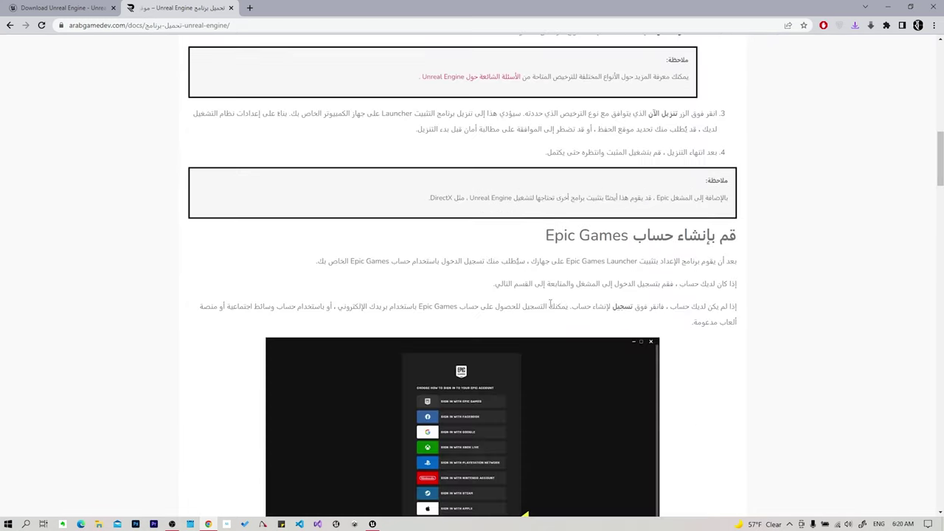
scroll(549, 303, down, 4)
scroll(550, 303, down, 3)
scroll(622, 363, up, 6)
scroll(621, 362, up, 6)
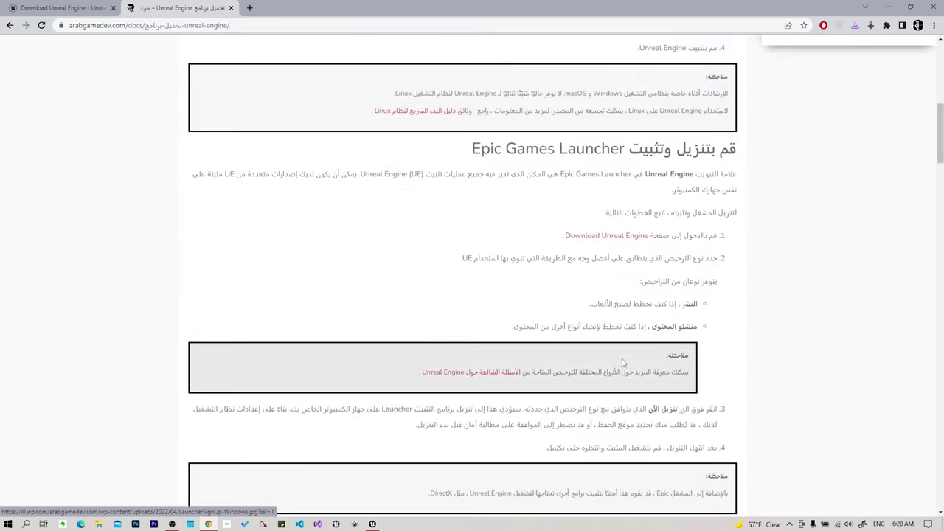
scroll(622, 362, up, 4)
scroll(622, 363, up, 1)
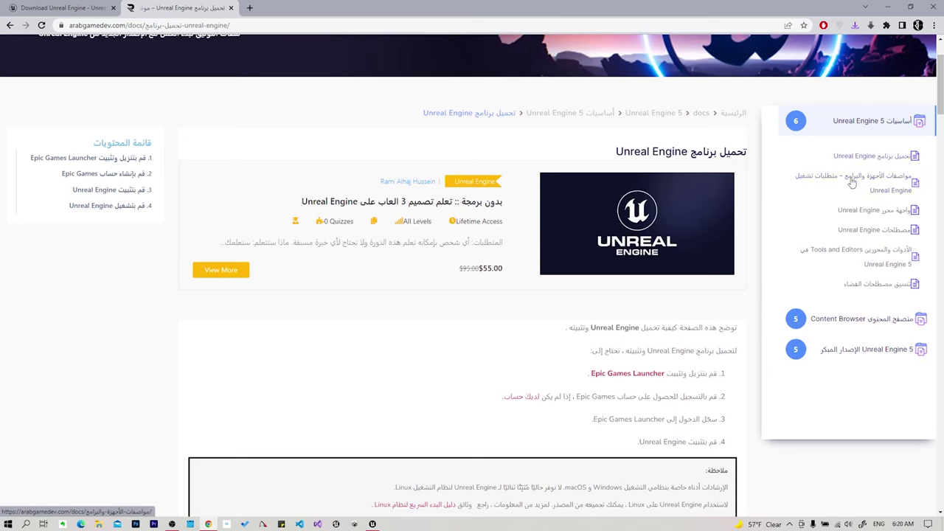
- Open the hardware and software requirements article and scroll down to its requirements tables
click(811, 184)
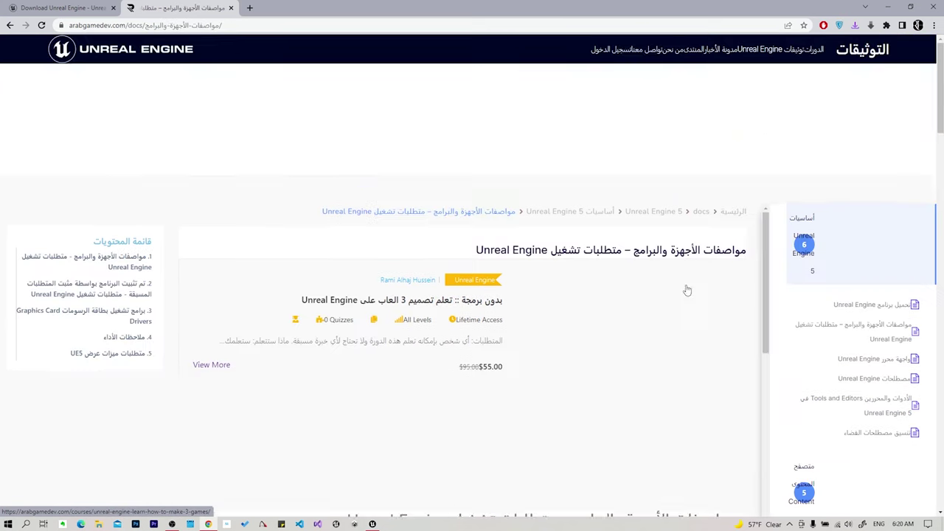
scroll(611, 377, down, 1)
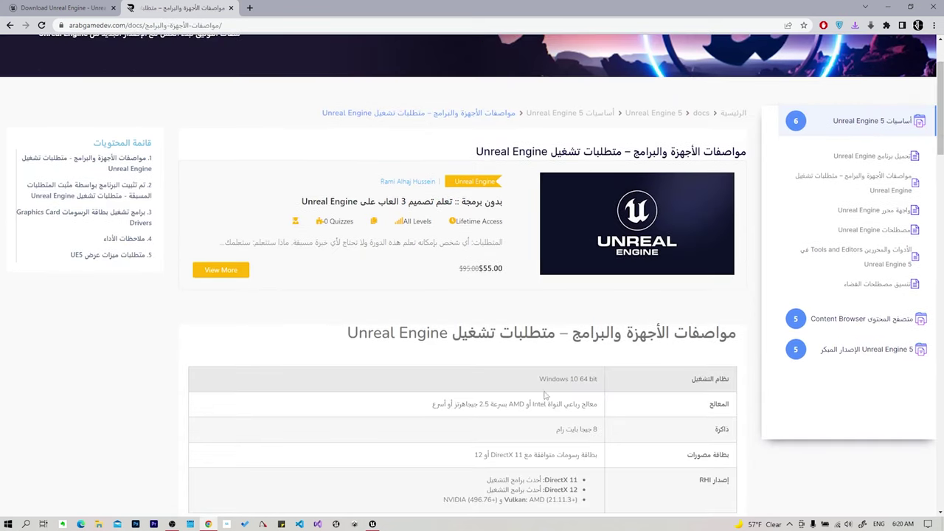
drag(557, 380, 599, 385)
scroll(599, 385, down, 1)
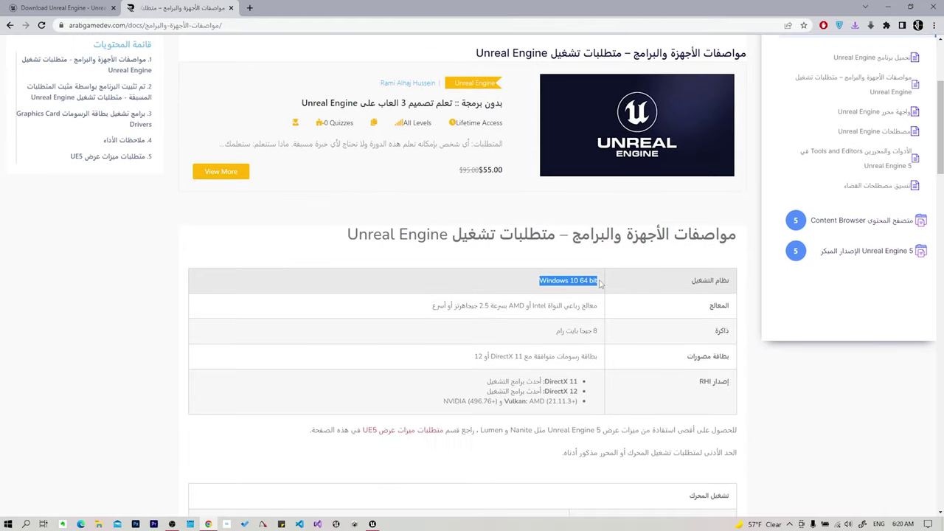
scroll(599, 284, down, 2)
- Highlight the Windows operating system requirement entries in the table
double_click(550, 325)
click(588, 334)
double_click(547, 327)
click(530, 326)
drag(531, 325, 571, 326)
click(602, 327)
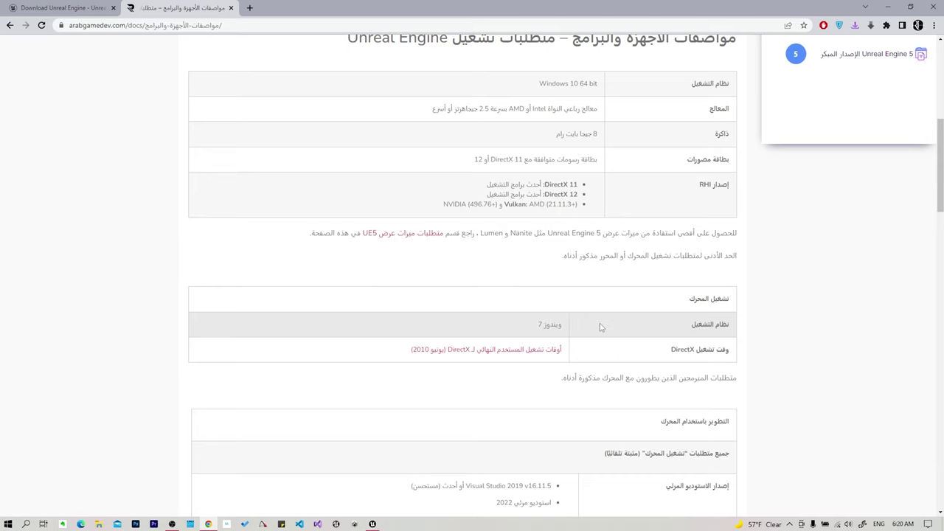
- Expand the Content Browser and Unreal Engine 5 basics article groups in the sidebar
scroll(599, 326, up, 3)
click(858, 320)
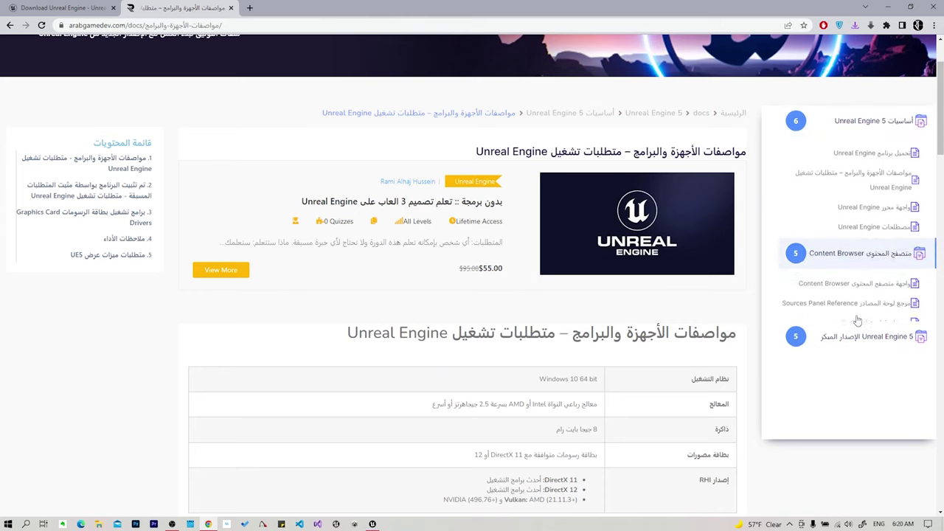
click(824, 127)
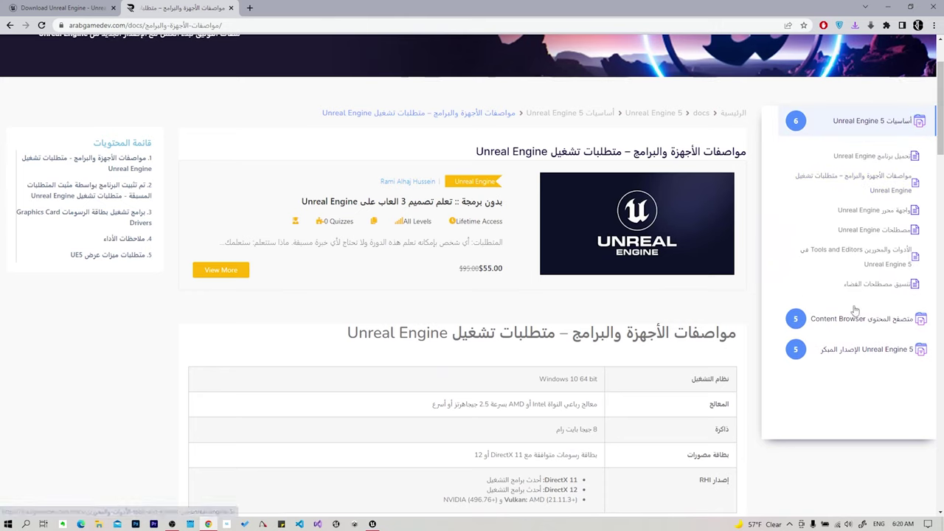
- Open the editor interface article and view its Level Editor screenshot numbered 1–7 enlarged
click(861, 214)
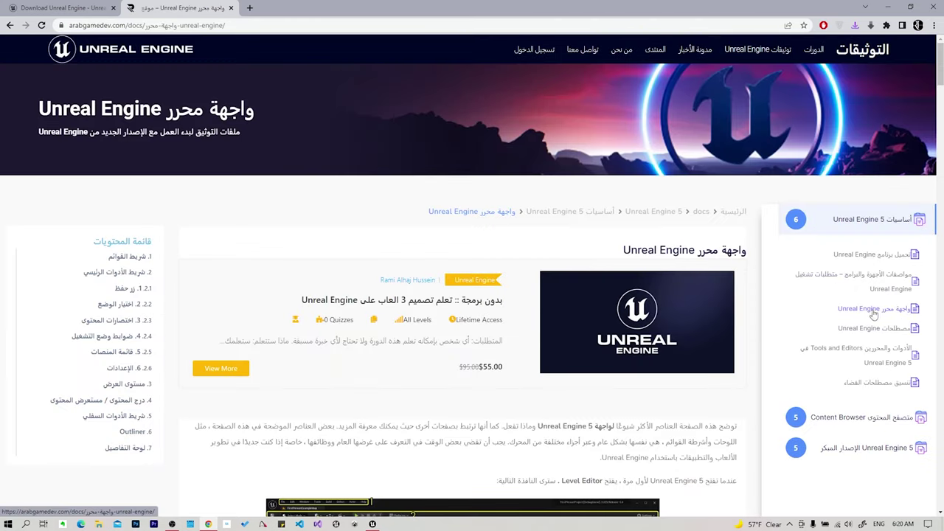
scroll(579, 317, down, 4)
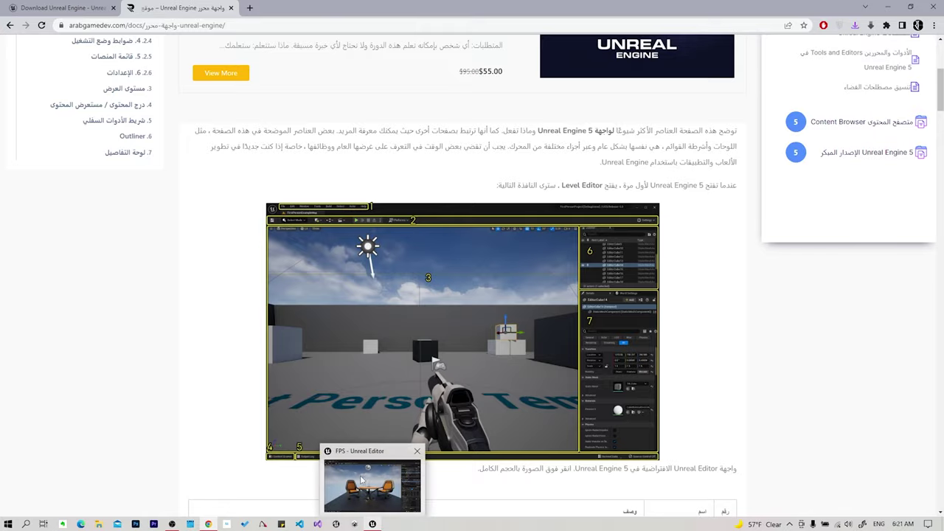
click(377, 525)
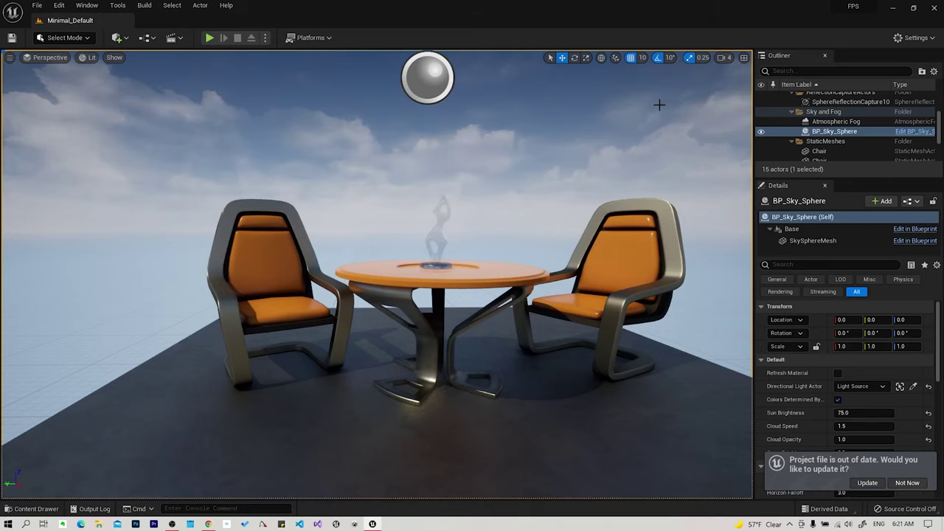
key(alt+Tab)
click(347, 215)
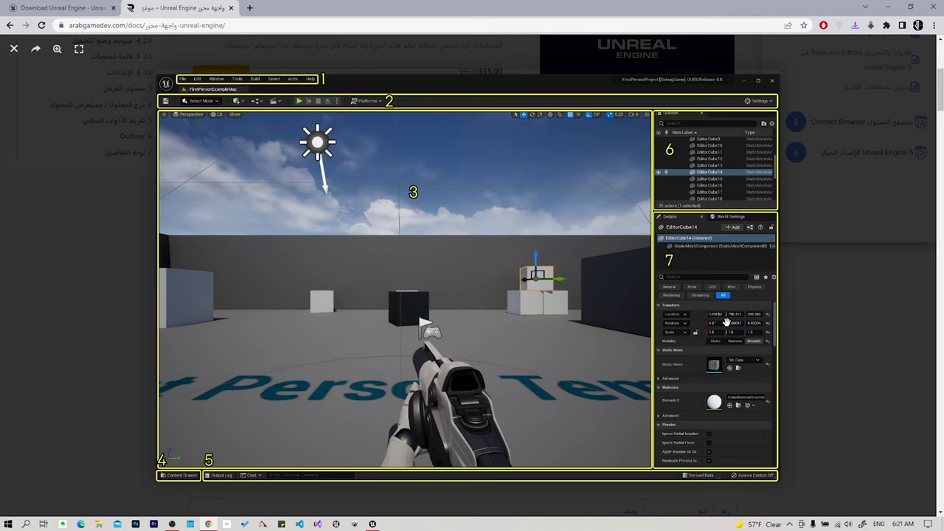
click(74, 332)
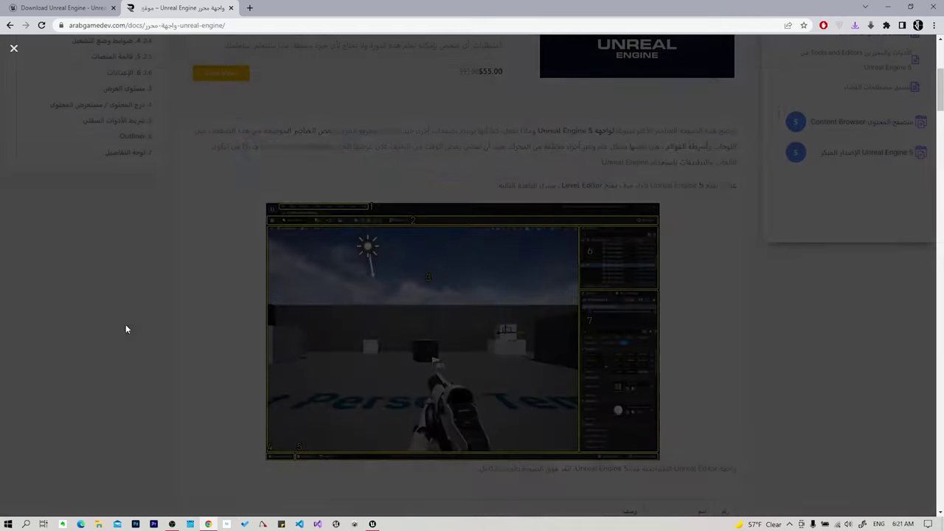
scroll(668, 327, down, 3)
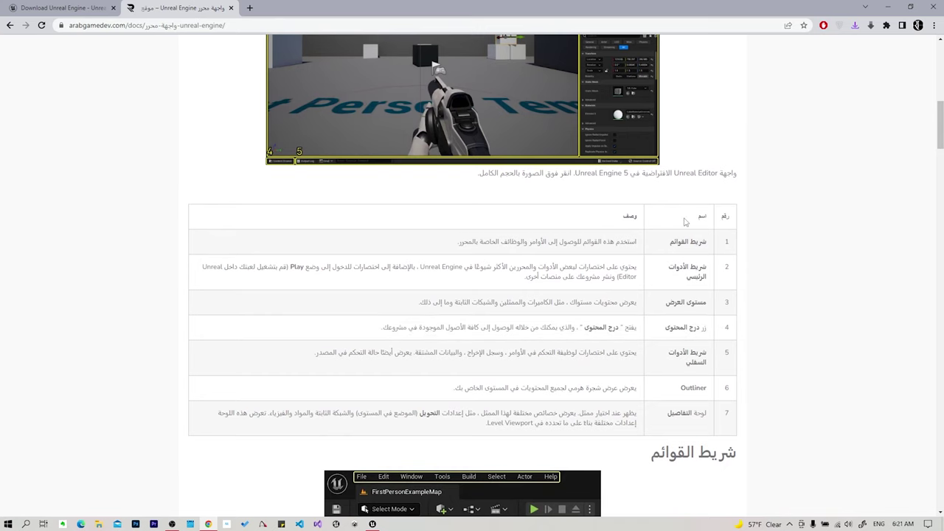
scroll(658, 360, down, 3)
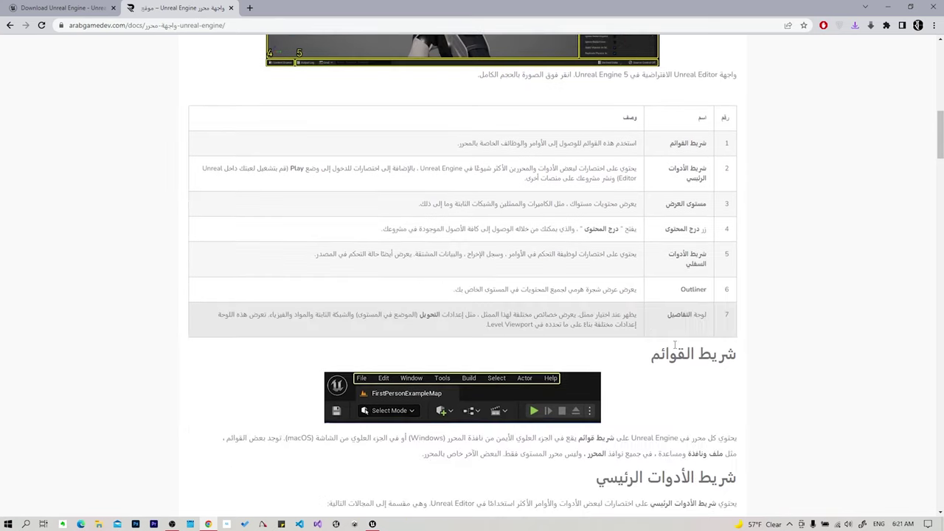
scroll(493, 277, down, 2)
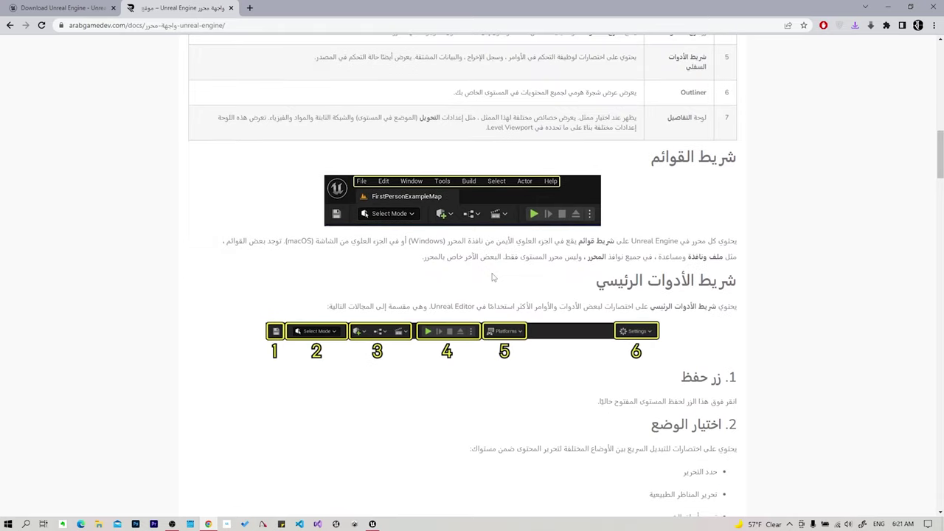
scroll(649, 336, down, 2)
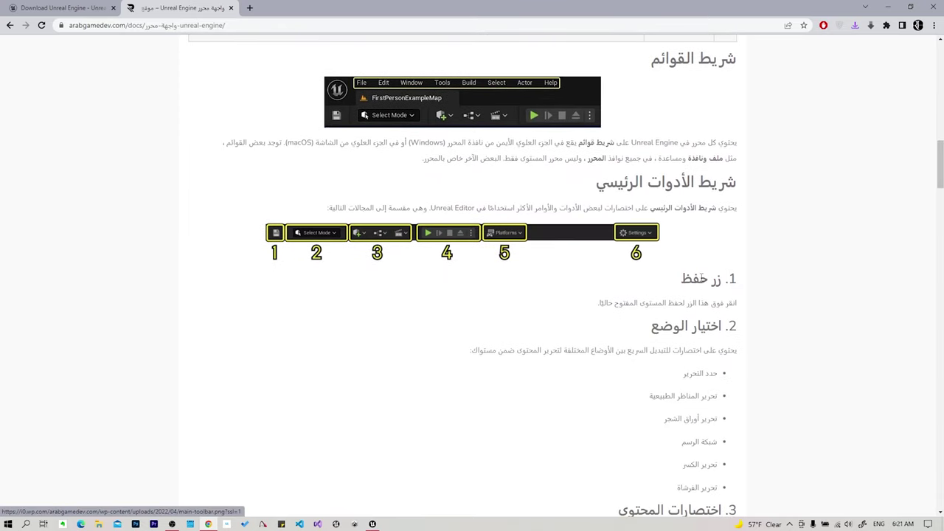
scroll(538, 273, down, 4)
scroll(706, 288, down, 4)
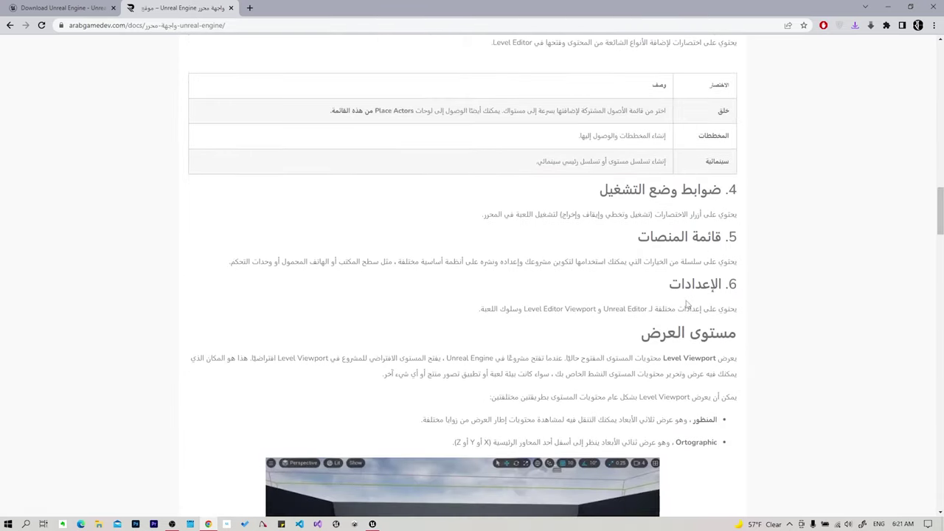
scroll(683, 303, down, 3)
scroll(642, 295, down, 4)
scroll(632, 317, down, 4)
scroll(642, 320, down, 6)
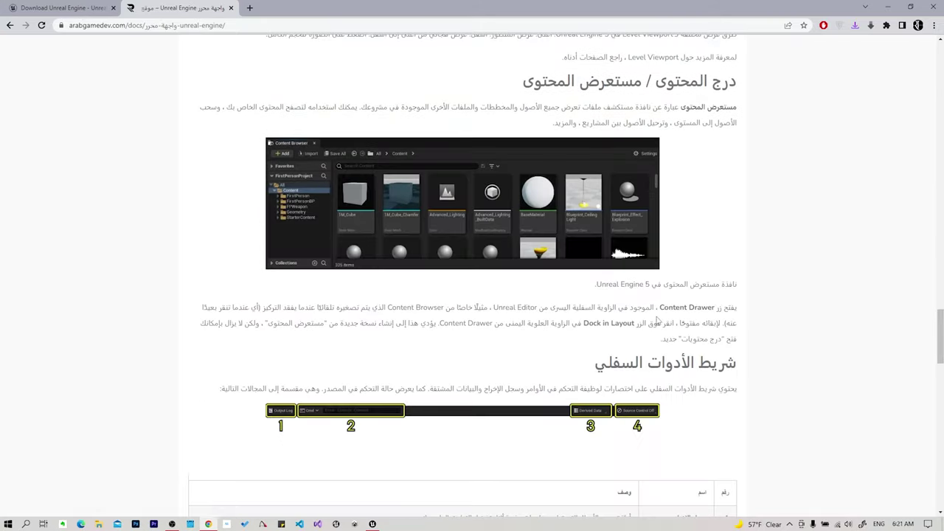
scroll(664, 313, down, 6)
scroll(668, 313, down, 5)
scroll(653, 327, down, 5)
scroll(648, 332, up, 12)
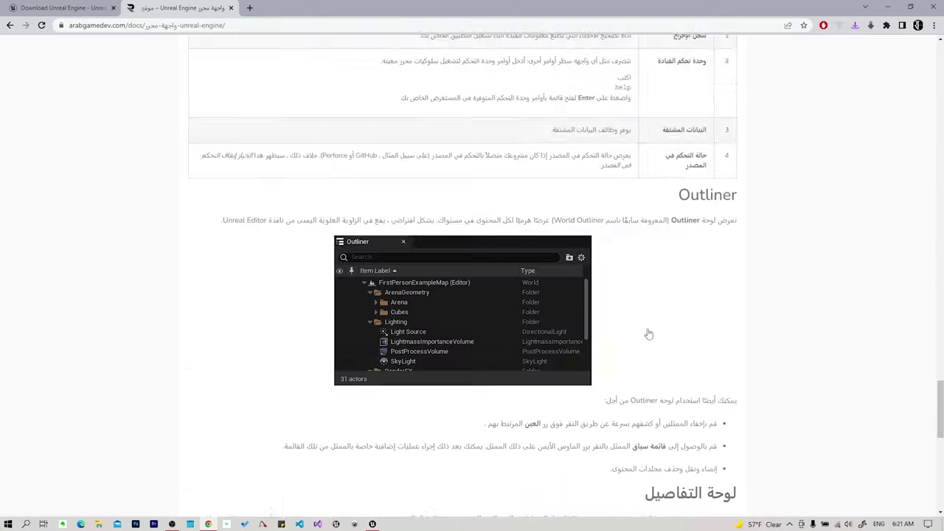
scroll(655, 342, up, 3)
scroll(655, 342, up, 8)
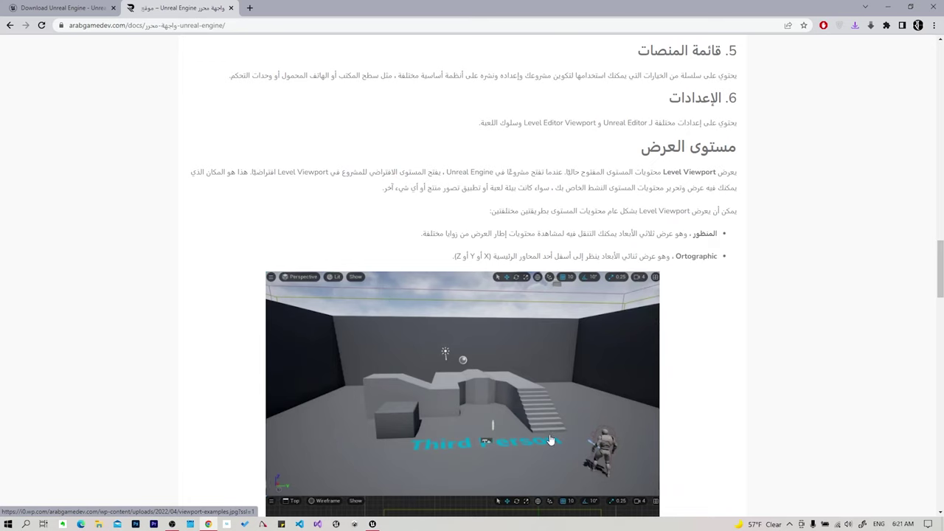
scroll(664, 394, up, 5)
scroll(659, 392, up, 6)
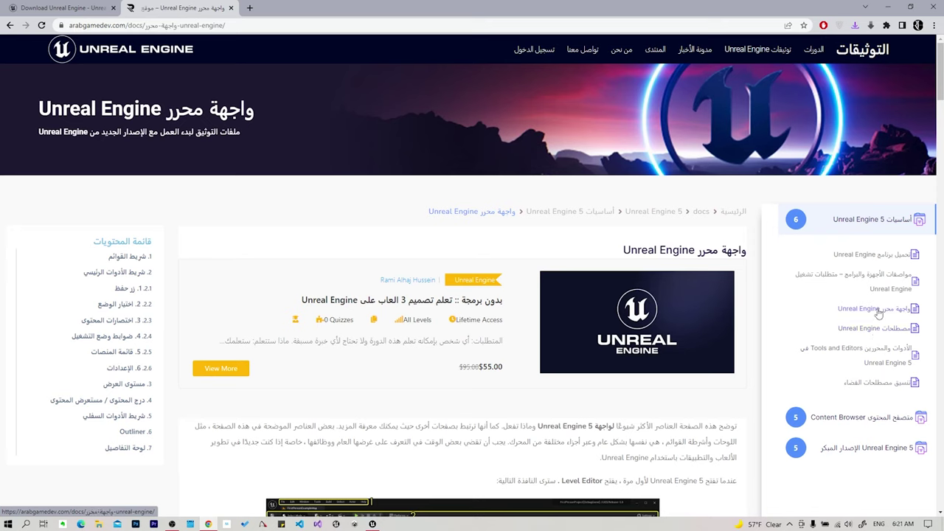
- Open the Content Browser interface page from the docs sidebar and scroll through it
click(882, 418)
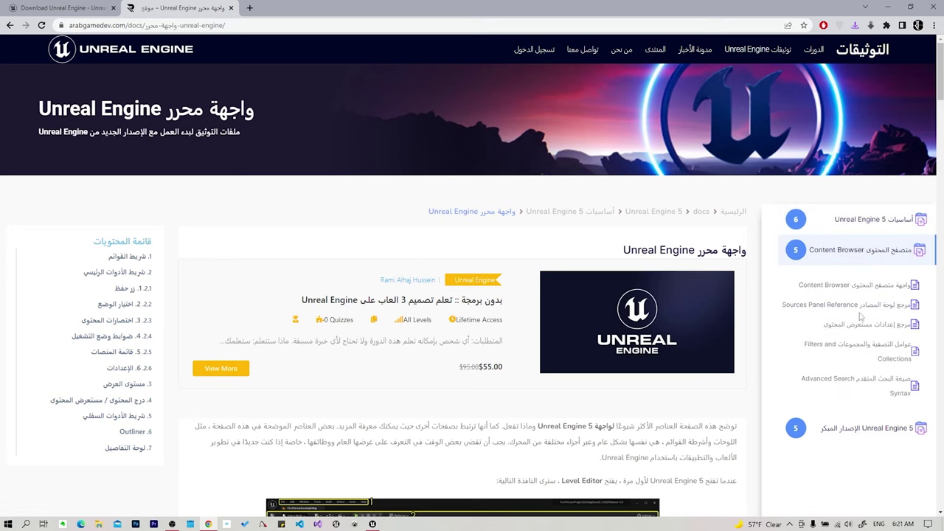
click(868, 295)
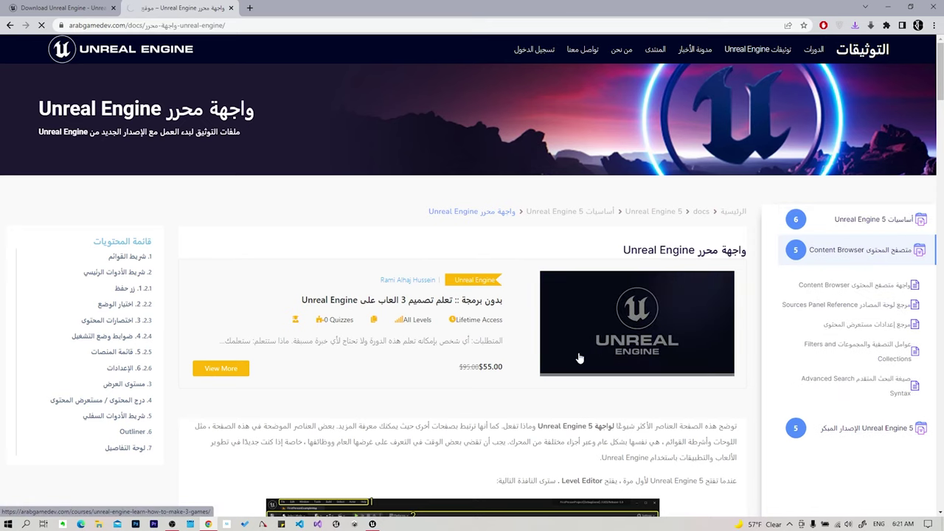
scroll(483, 338, down, 10)
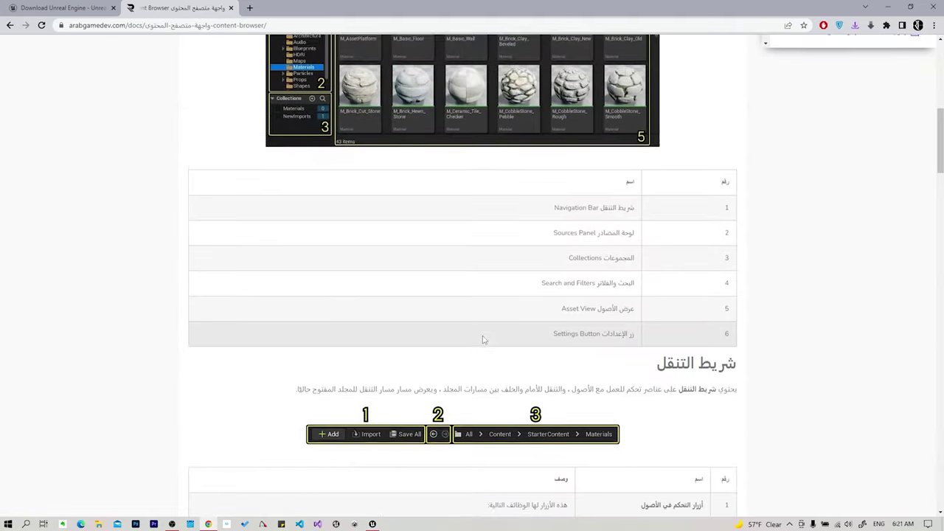
scroll(487, 340, down, 4)
scroll(487, 339, down, 6)
scroll(488, 338, down, 5)
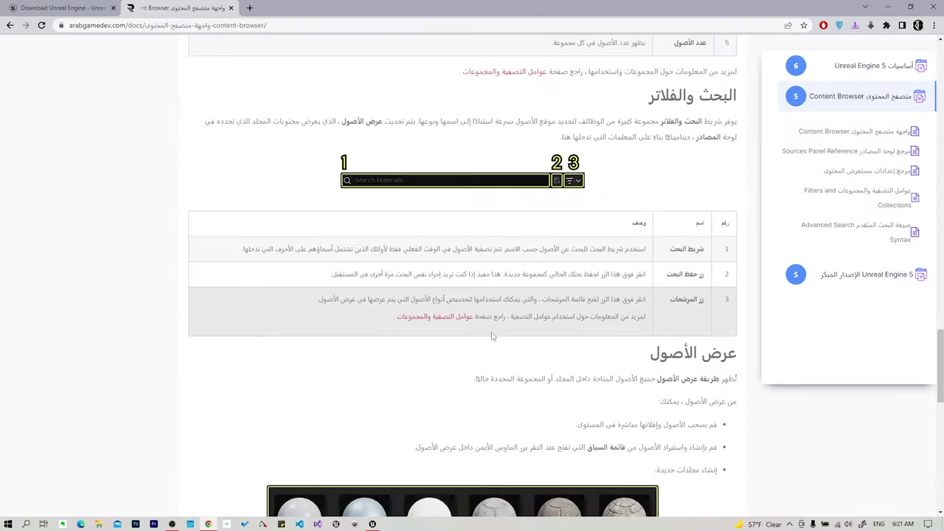
scroll(493, 336, down, 2)
scroll(494, 338, down, 4)
scroll(498, 338, down, 2)
scroll(506, 338, up, 1)
scroll(515, 341, up, 5)
scroll(514, 341, up, 5)
scroll(515, 343, up, 5)
scroll(516, 344, up, 6)
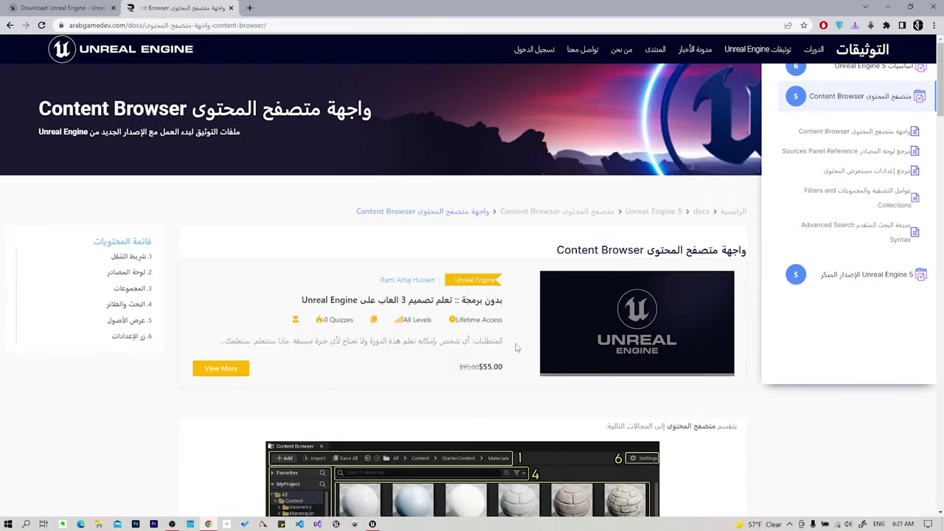
scroll(517, 348, down, 3)
scroll(517, 348, down, 1)
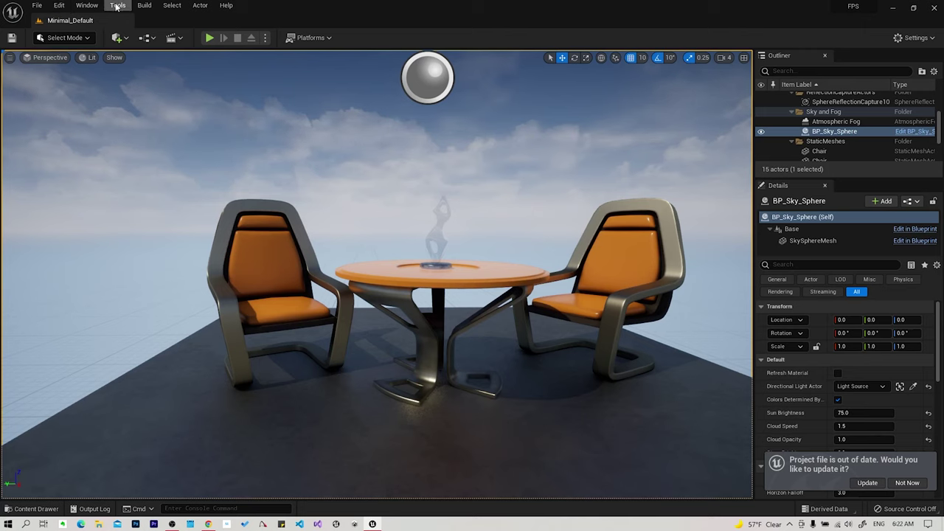
click(38, 6)
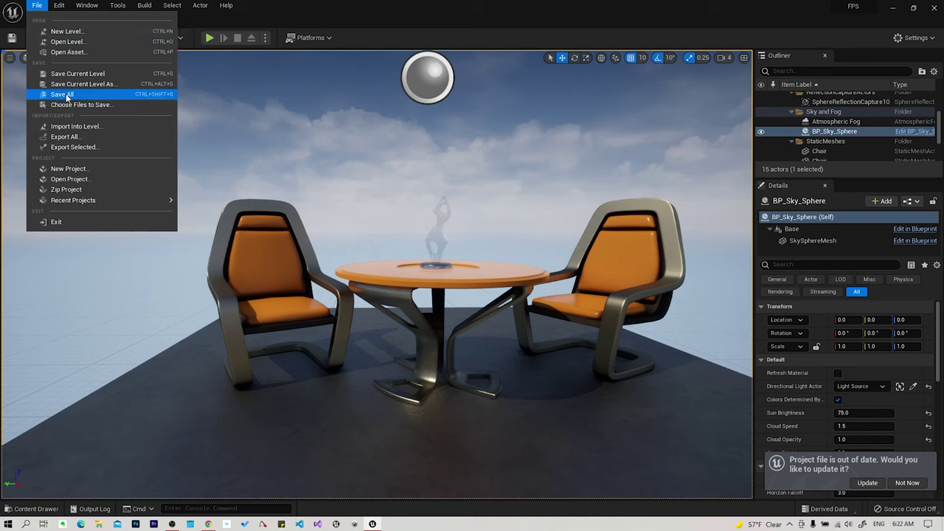
click(62, 6)
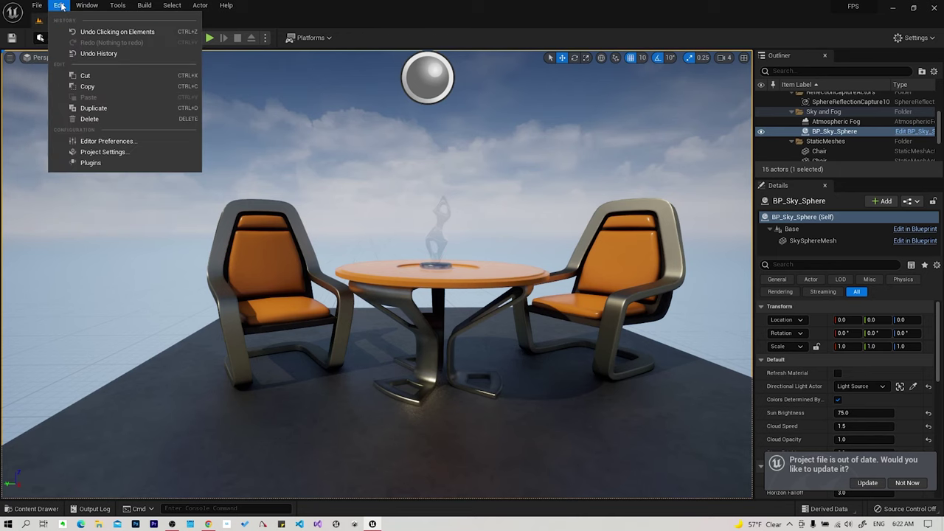
click(87, 6)
click(117, 5)
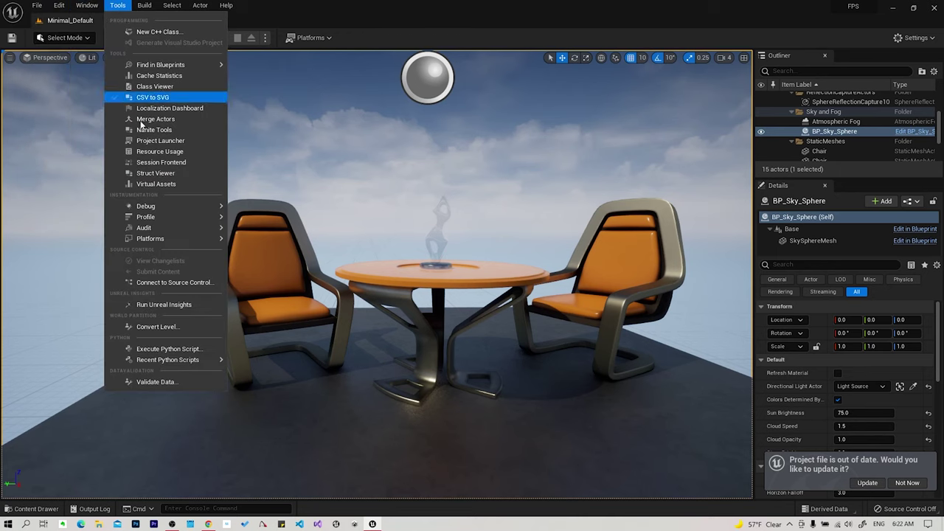
click(529, 48)
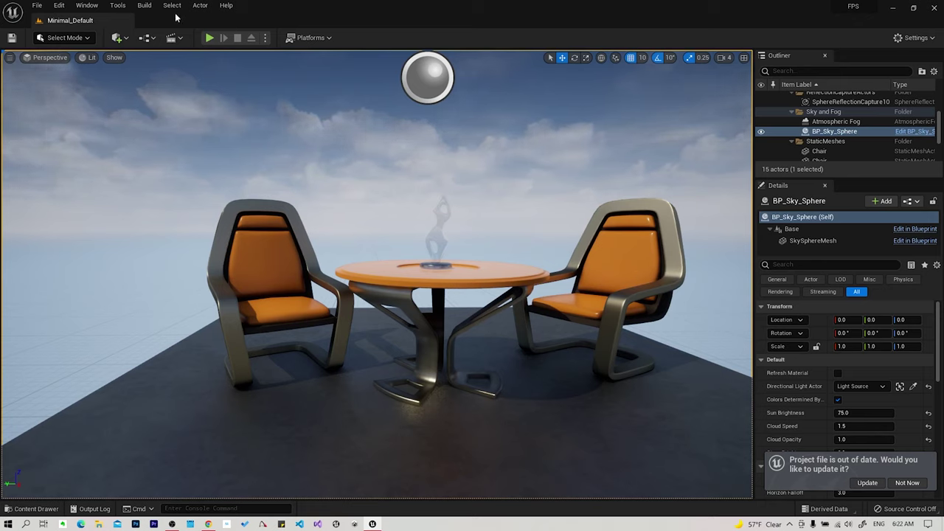
click(31, 509)
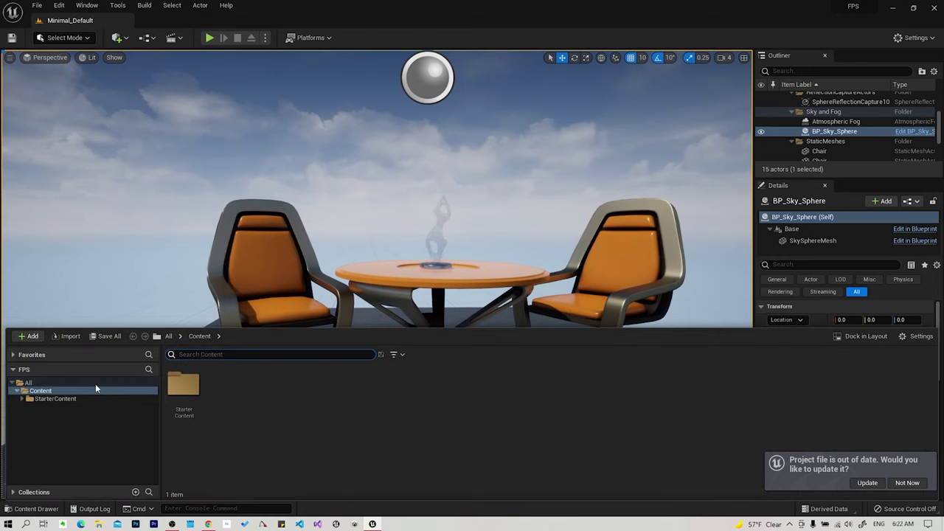
double_click(171, 389)
click(221, 391)
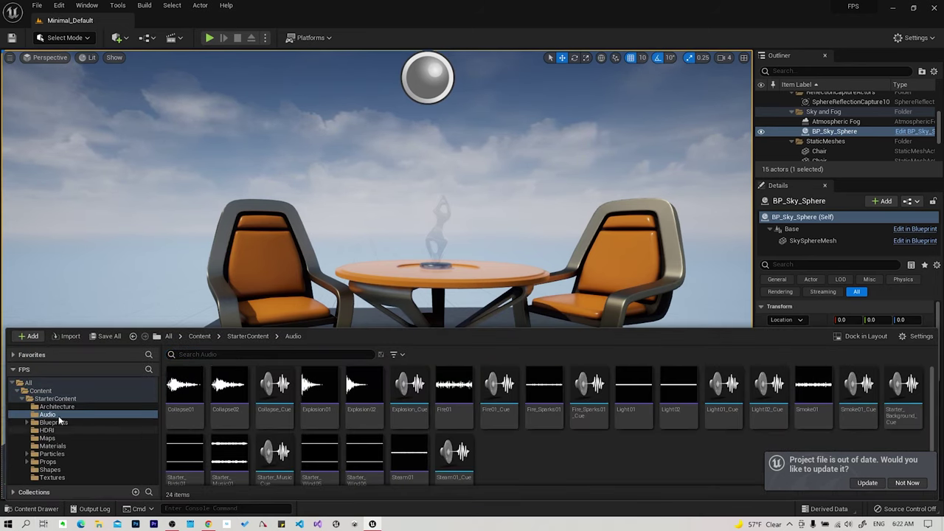
click(45, 399)
click(90, 405)
click(229, 391)
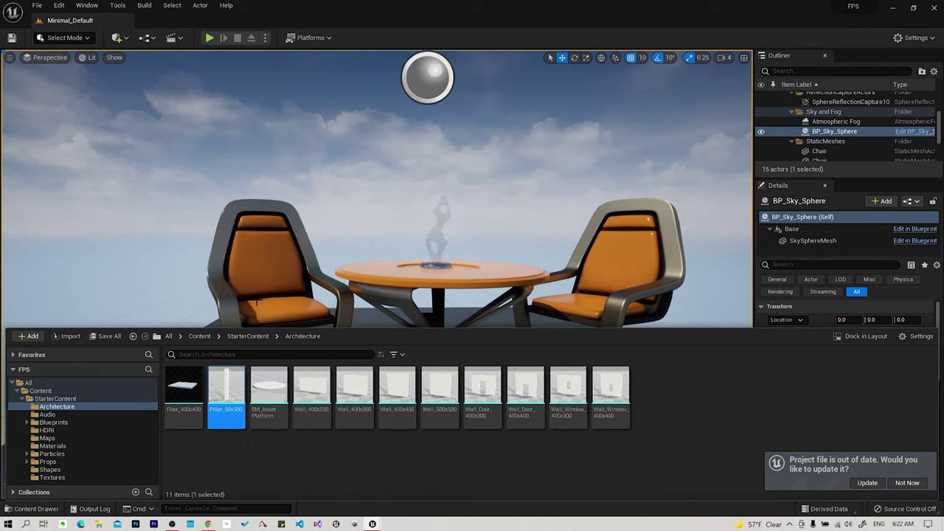
double_click(229, 386)
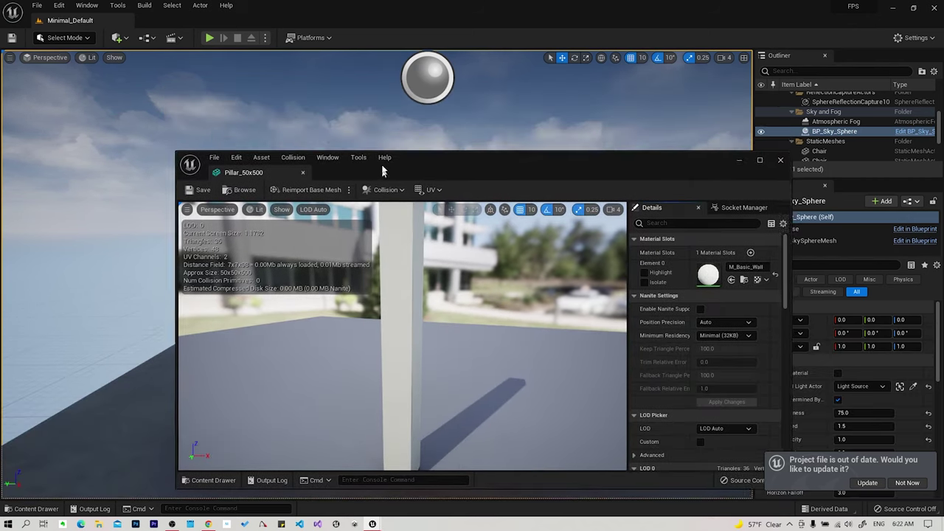
drag(371, 110, 386, 167)
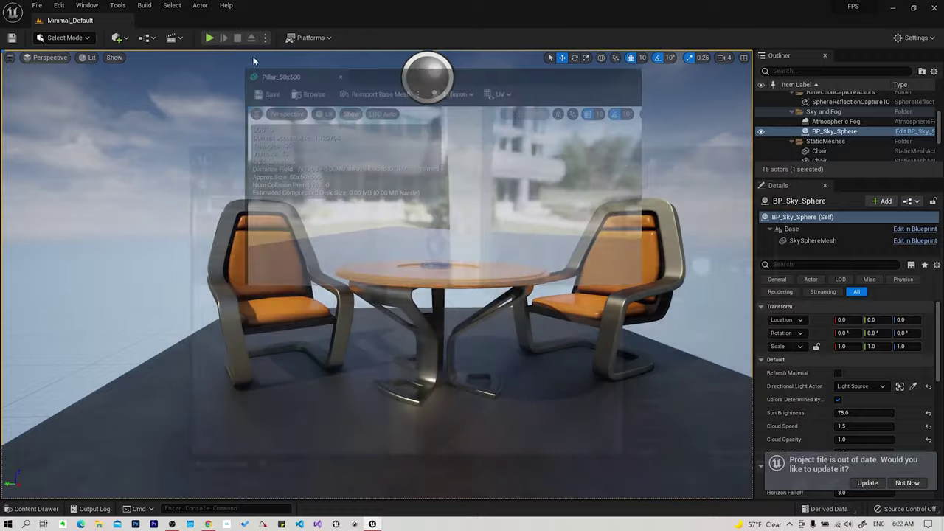
drag(239, 164, 188, 20)
click(99, 20)
click(162, 20)
click(129, 20)
click(166, 20)
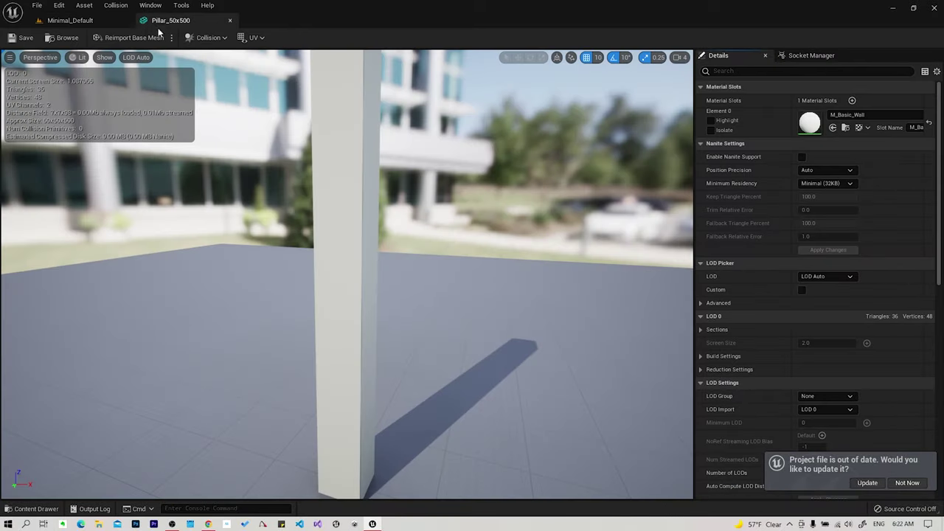
click(230, 23)
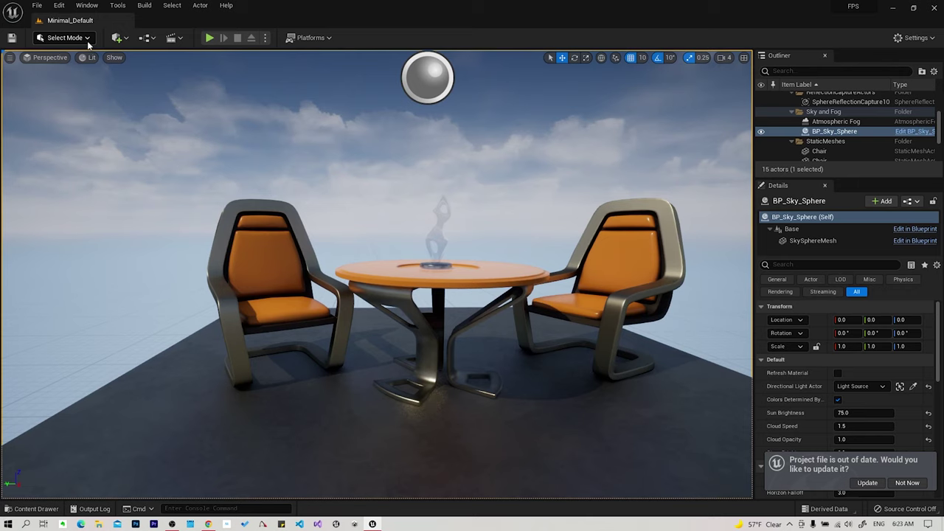
- Look through the Select Mode list, the Add menu's Basic actors submenu, and the Blueprint options
click(81, 39)
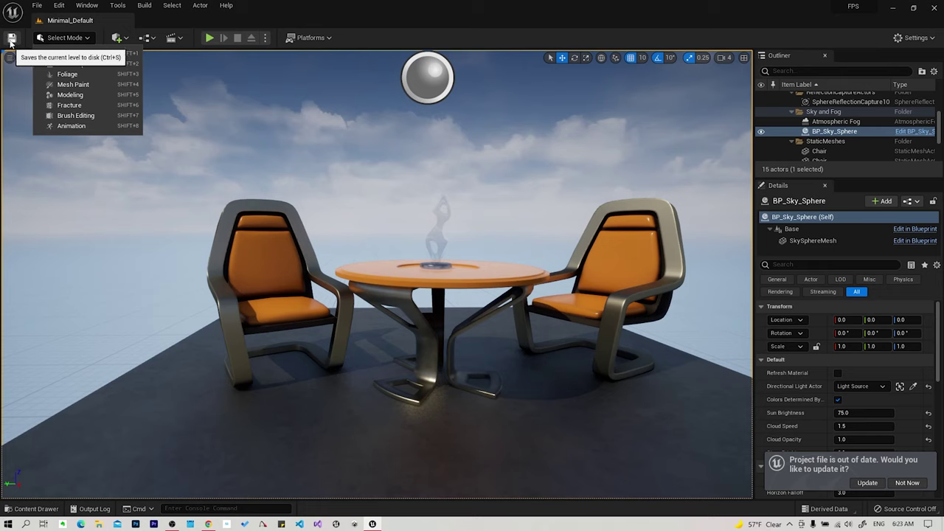
click(127, 39)
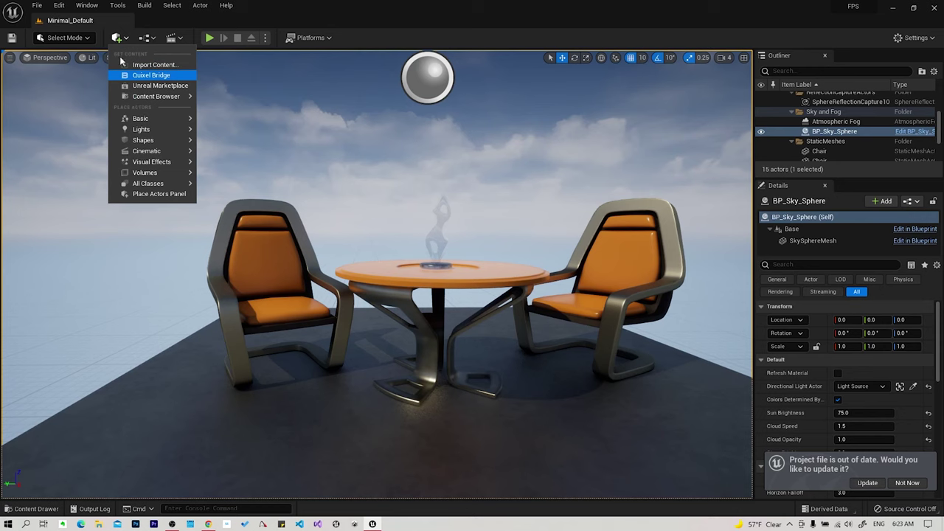
mouse_move(141, 118)
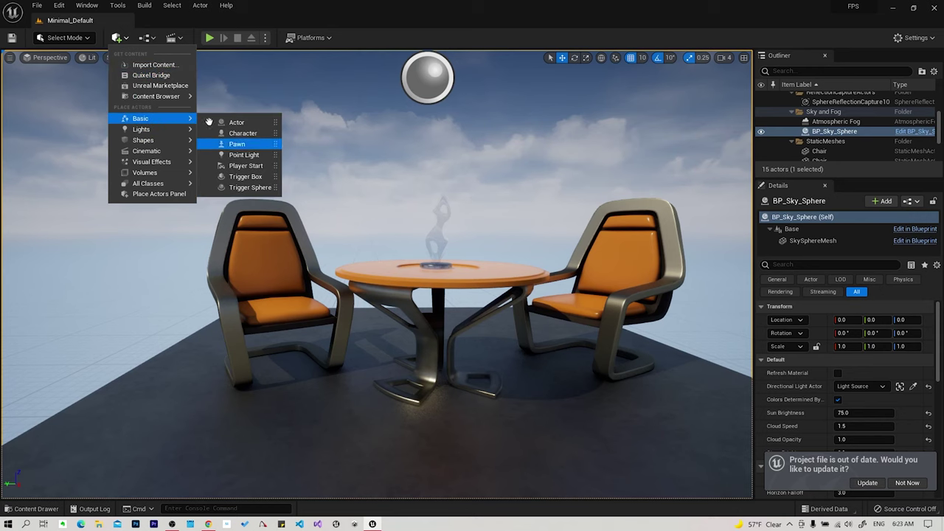
click(150, 41)
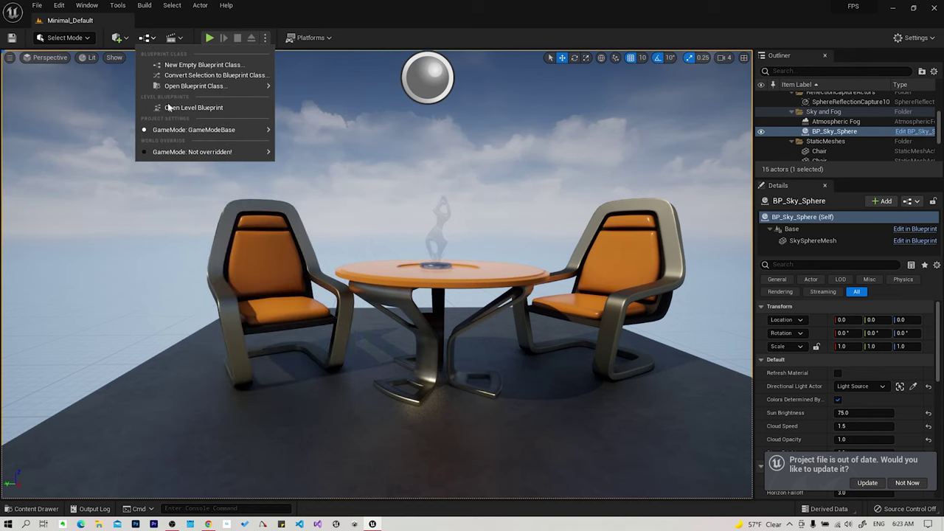
mouse_move(194, 85)
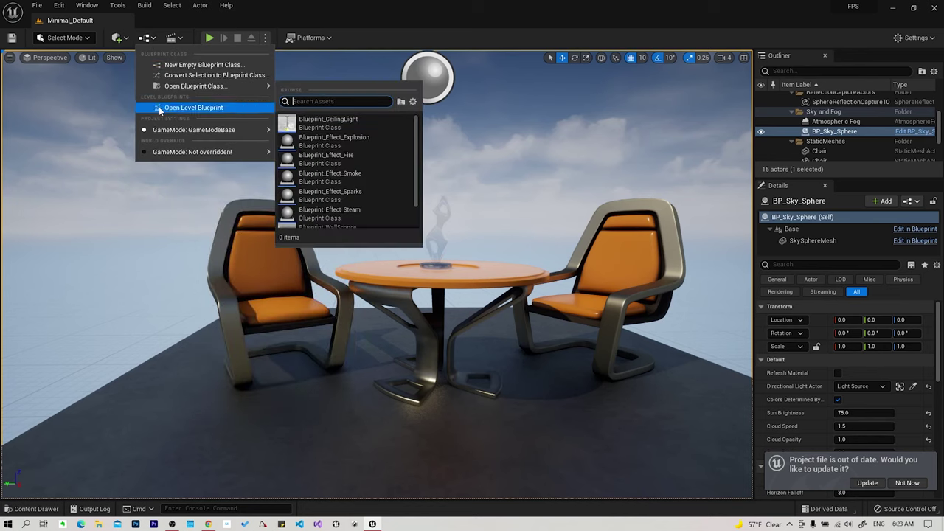
click(207, 110)
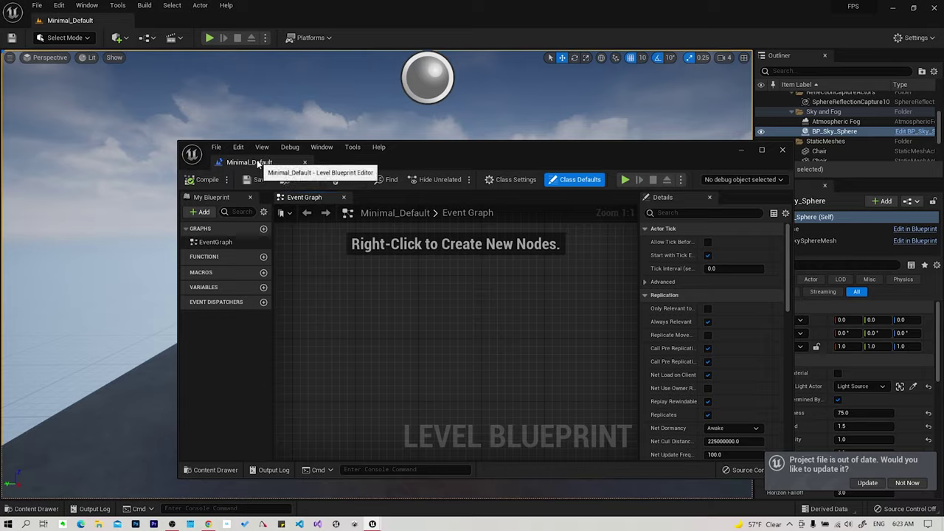
drag(257, 161, 192, 23)
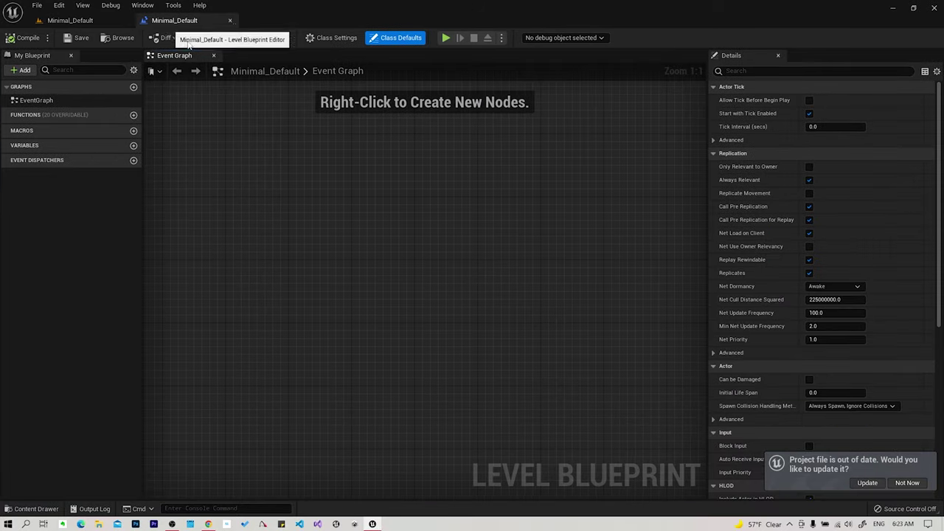
click(229, 21)
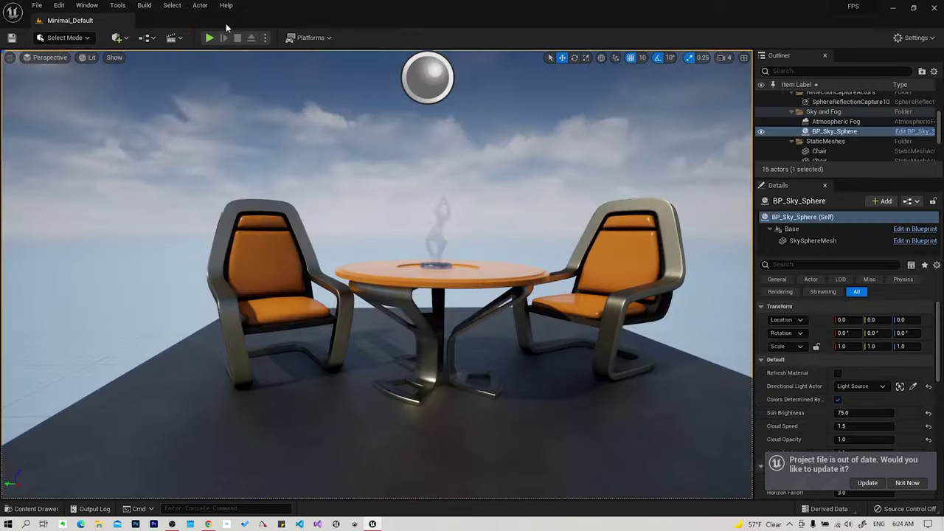
- Glance at the Cinematics options, play the level briefly and stop with Esc, then open Platforms
click(175, 37)
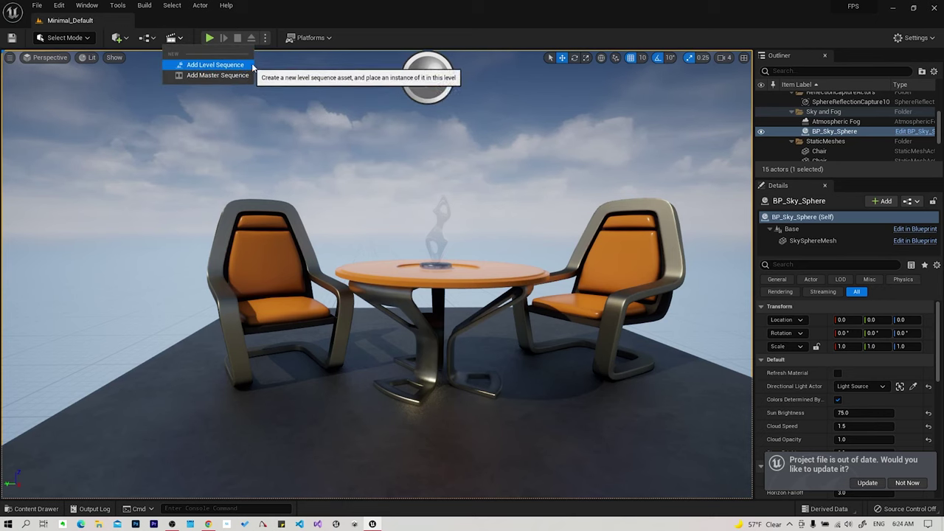
click(240, 21)
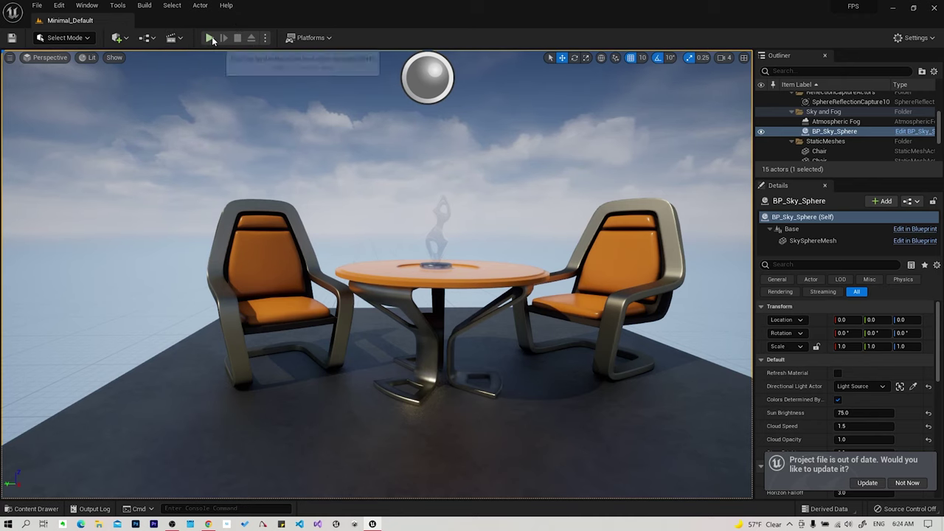
click(210, 37)
click(456, 229)
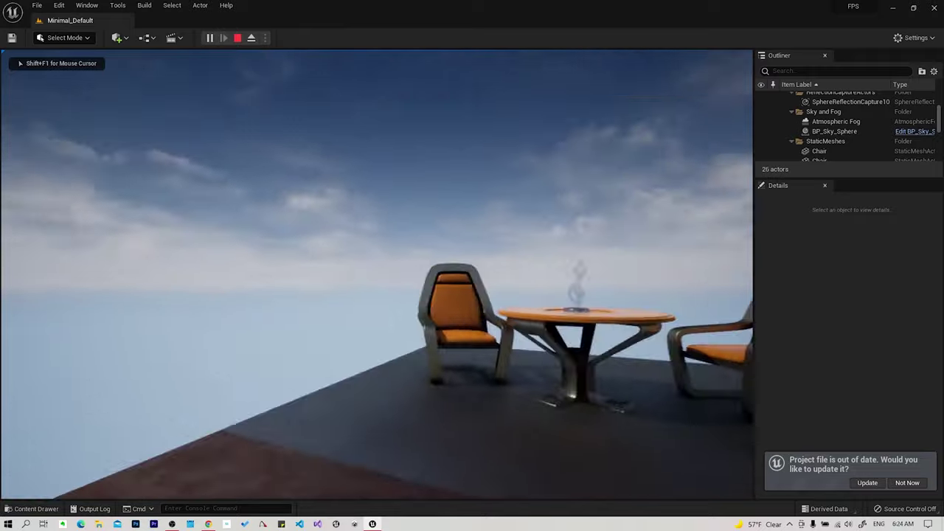
key(Escape)
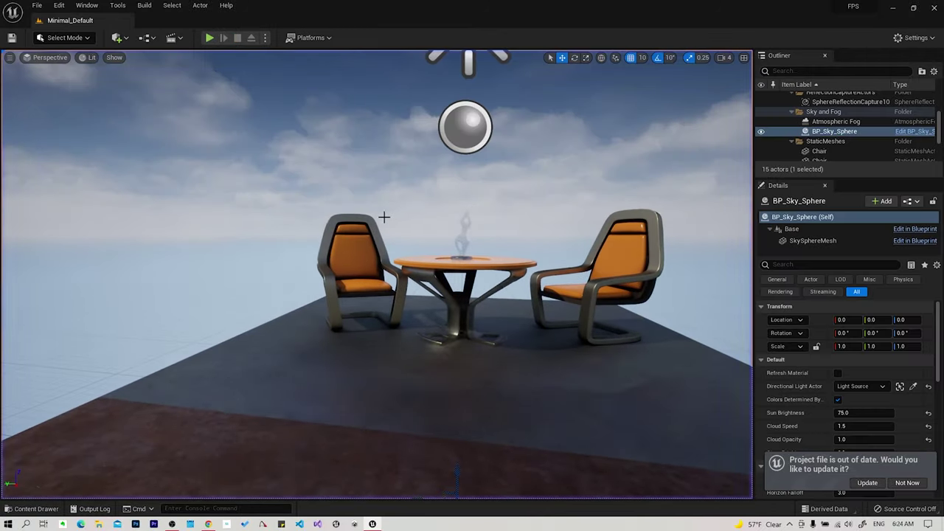
click(326, 42)
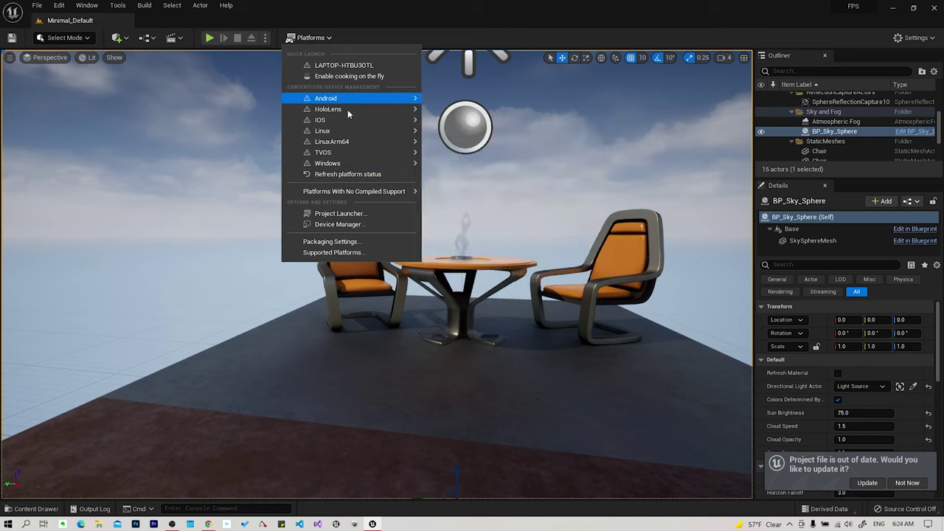
- Preview the iOS, Android and other platform submenus, then close the Platforms menu
mouse_move(341, 119)
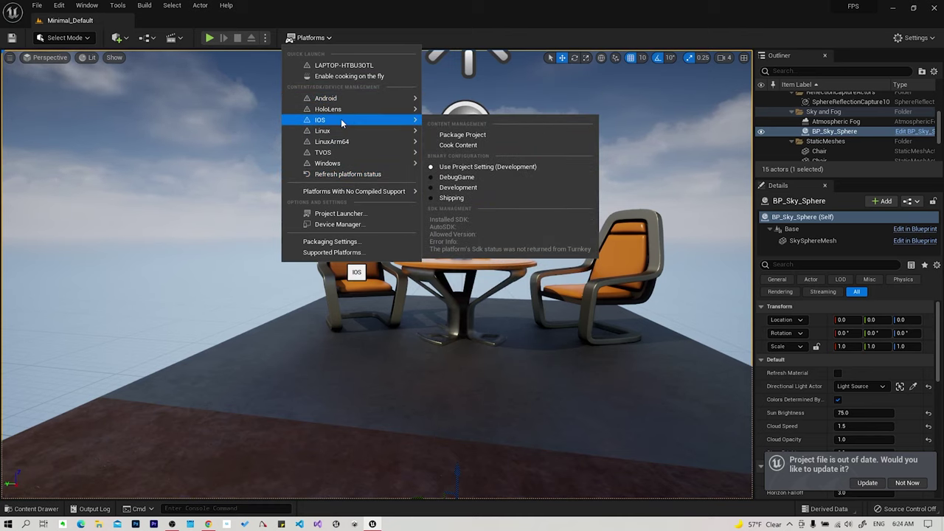
mouse_move(339, 101)
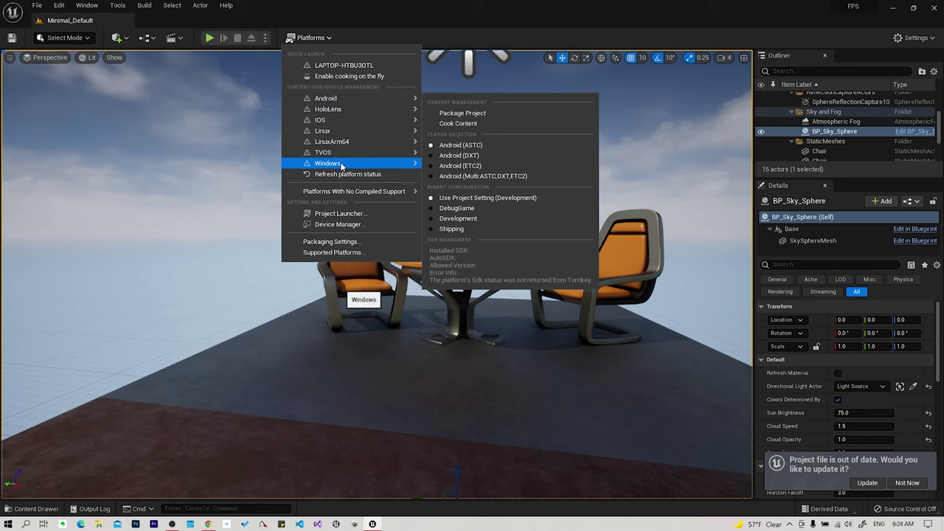
mouse_move(345, 136)
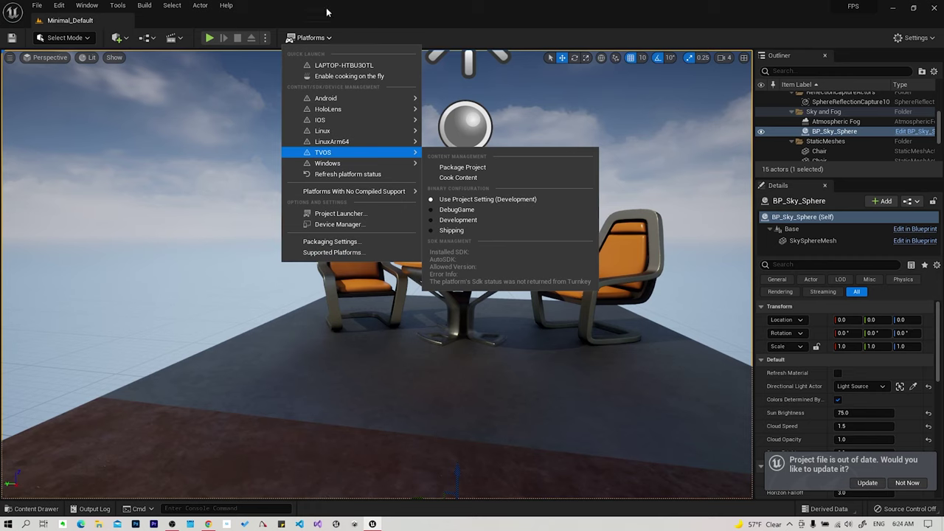
click(382, 12)
mouse_move(859, 12)
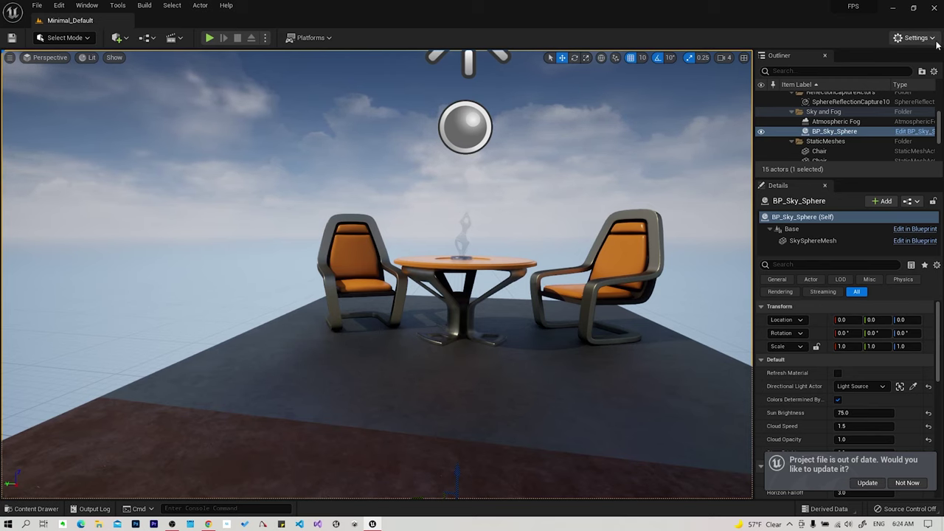
click(933, 38)
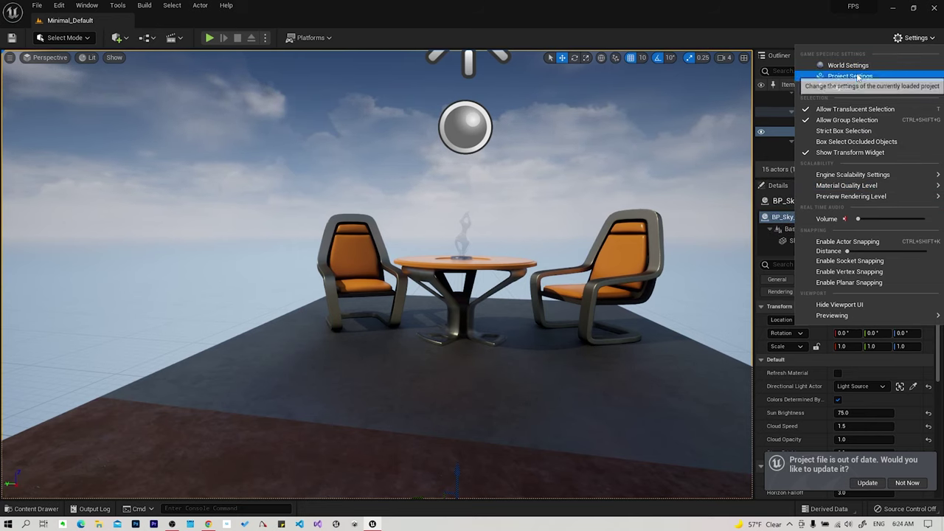
click(863, 78)
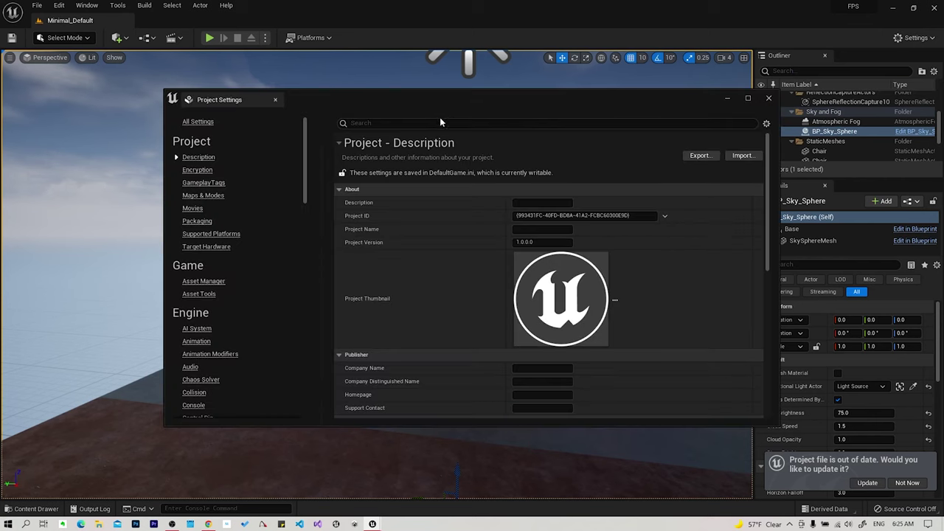
scroll(435, 289, down, 2)
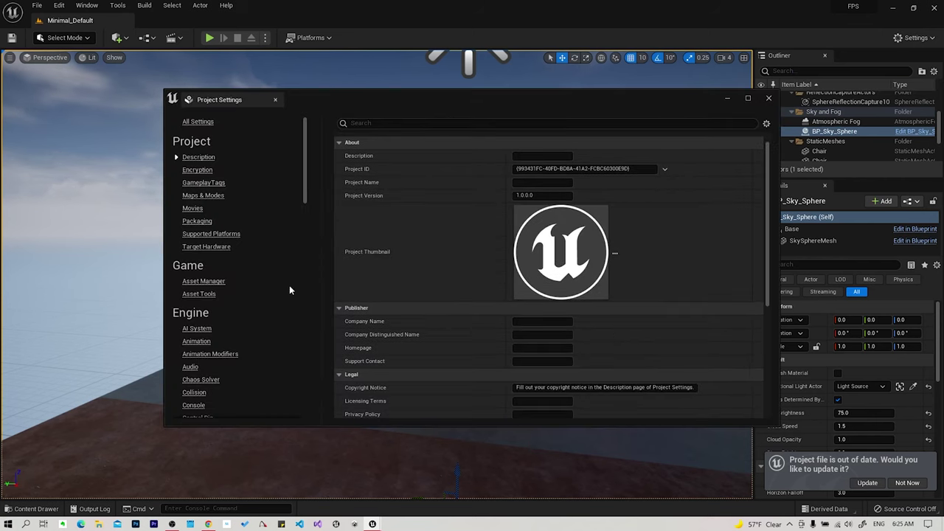
scroll(288, 284, down, 3)
scroll(289, 289, down, 3)
scroll(289, 289, down, 3)
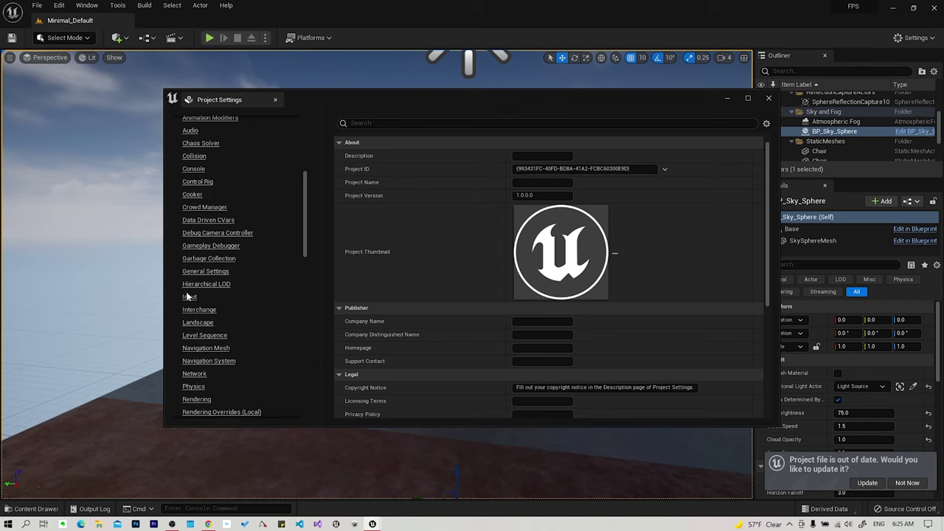
click(188, 298)
scroll(599, 273, down, 1)
scroll(573, 288, down, 1)
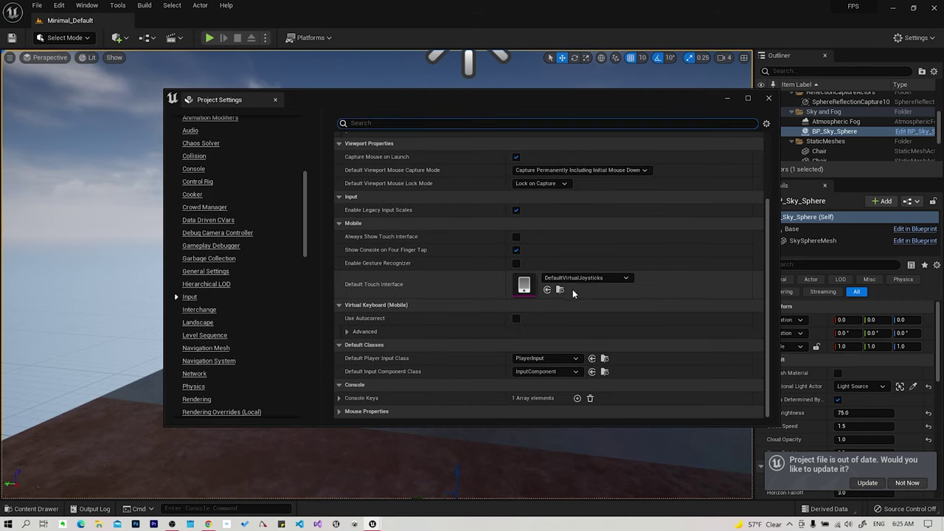
scroll(498, 332, up, 2)
click(355, 195)
click(354, 195)
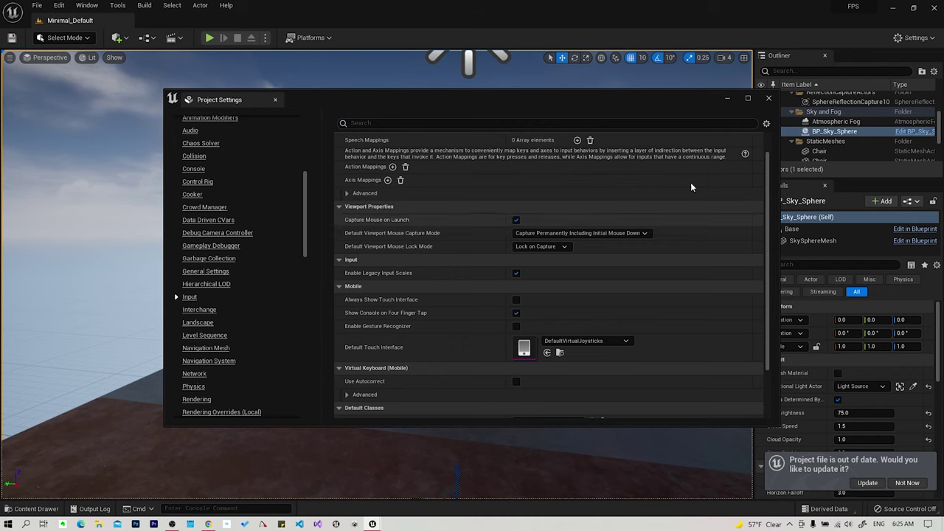
click(768, 99)
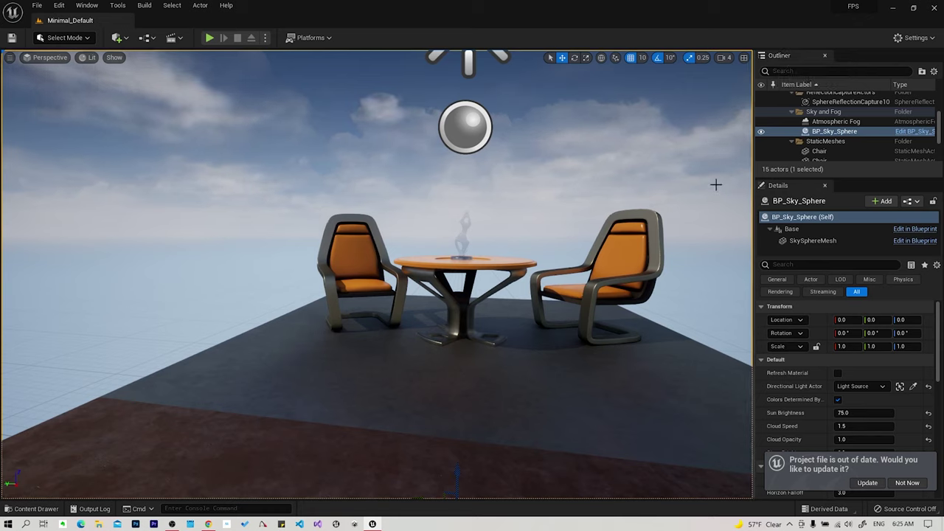
click(818, 150)
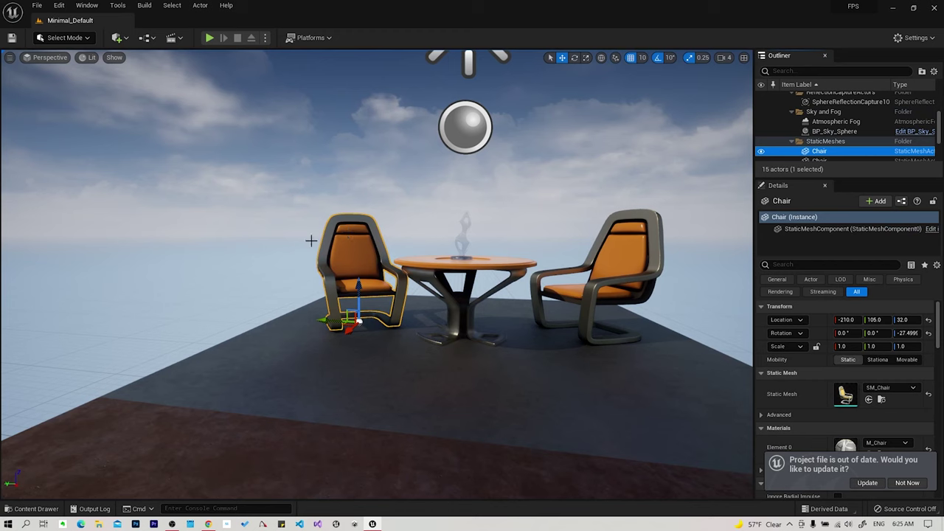
scroll(846, 146, down, 1)
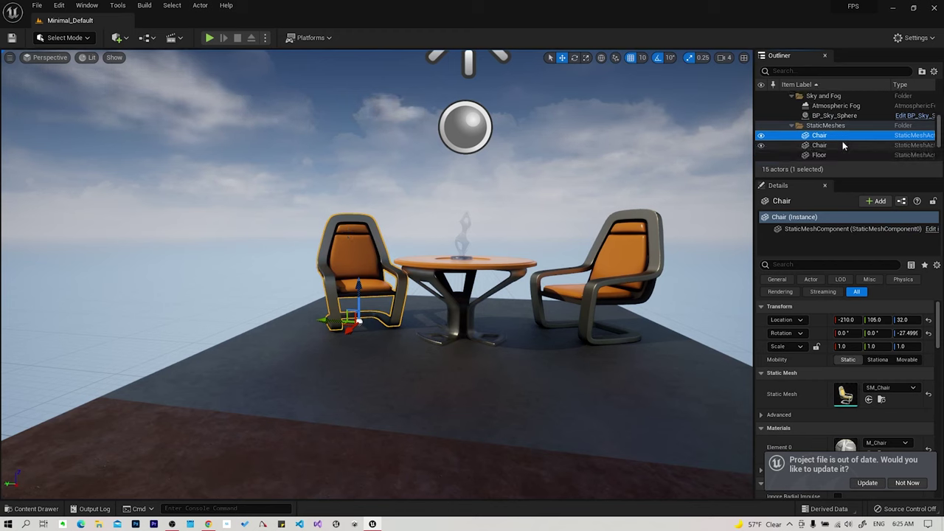
click(829, 144)
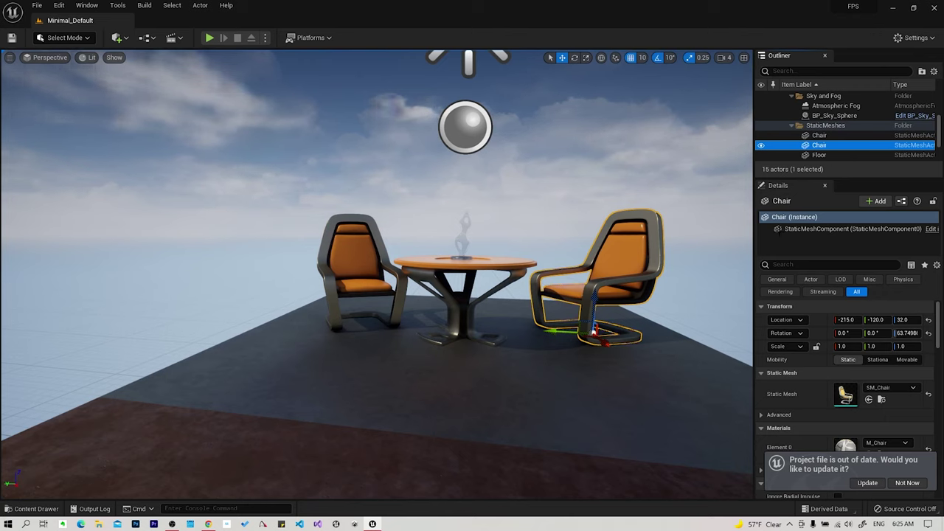
scroll(812, 369, down, 1)
scroll(821, 428, down, 1)
scroll(838, 401, down, 1)
scroll(838, 401, down, 2)
scroll(838, 400, down, 2)
scroll(838, 401, down, 2)
scroll(838, 401, down, 2)
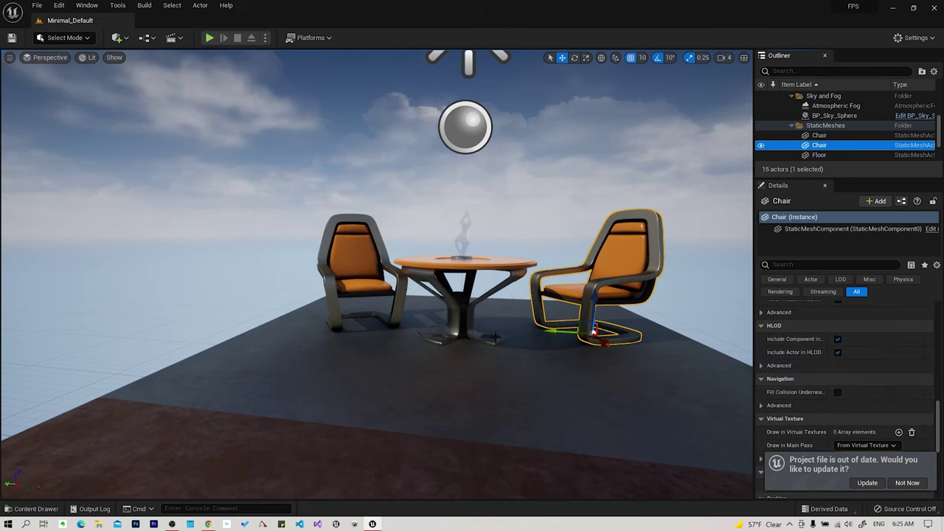
scroll(896, 397, up, 2)
scroll(896, 398, up, 2)
scroll(894, 396, up, 2)
scroll(893, 396, up, 2)
scroll(891, 393, up, 2)
scroll(886, 384, up, 2)
scroll(880, 375, up, 2)
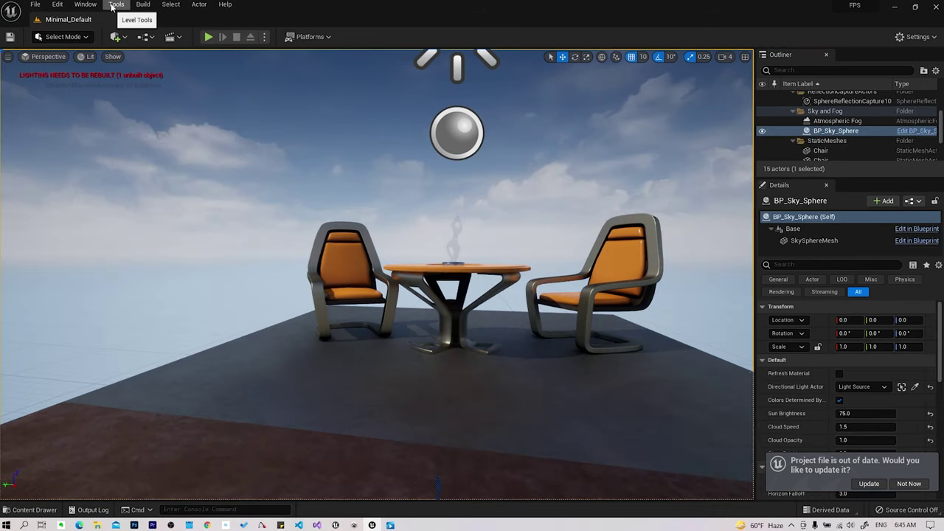
- Open Window > Place Actors, then place a plain Actor in the level and undo it
click(114, 4)
mouse_move(125, 59)
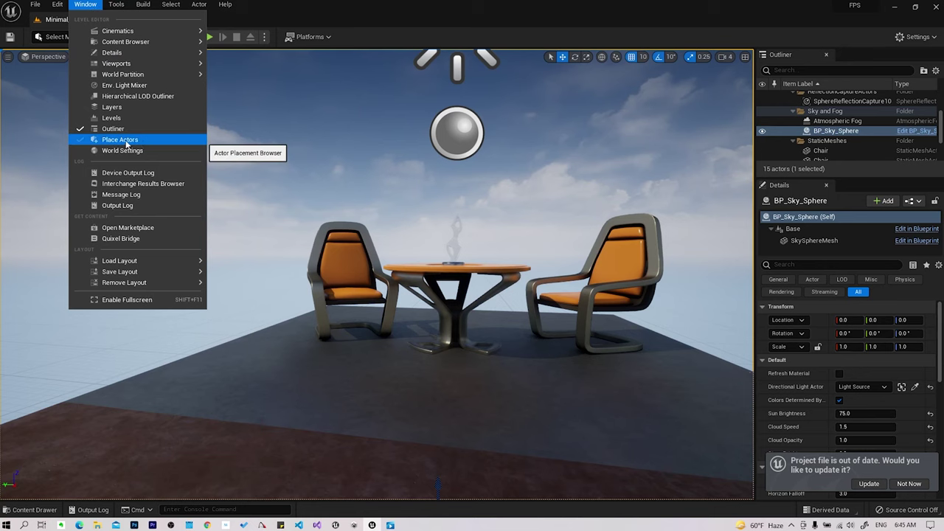
click(120, 139)
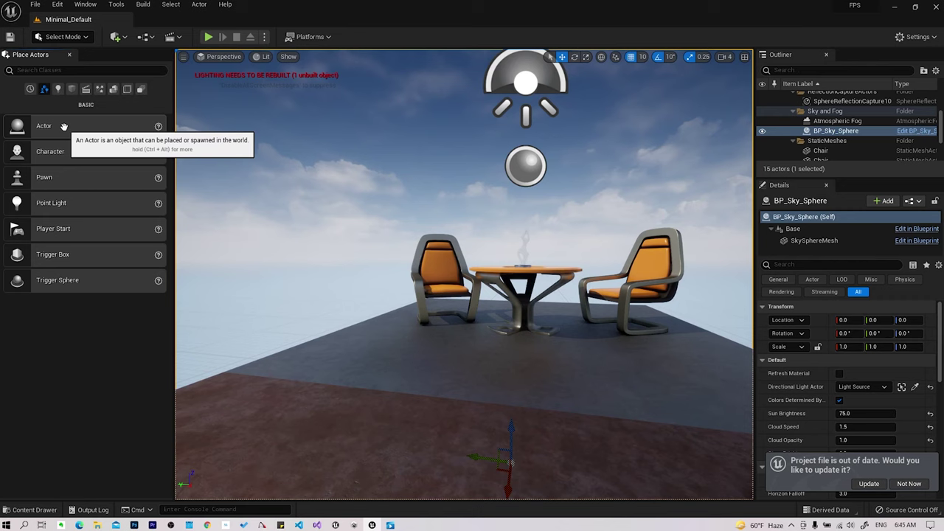
drag(63, 126, 351, 301)
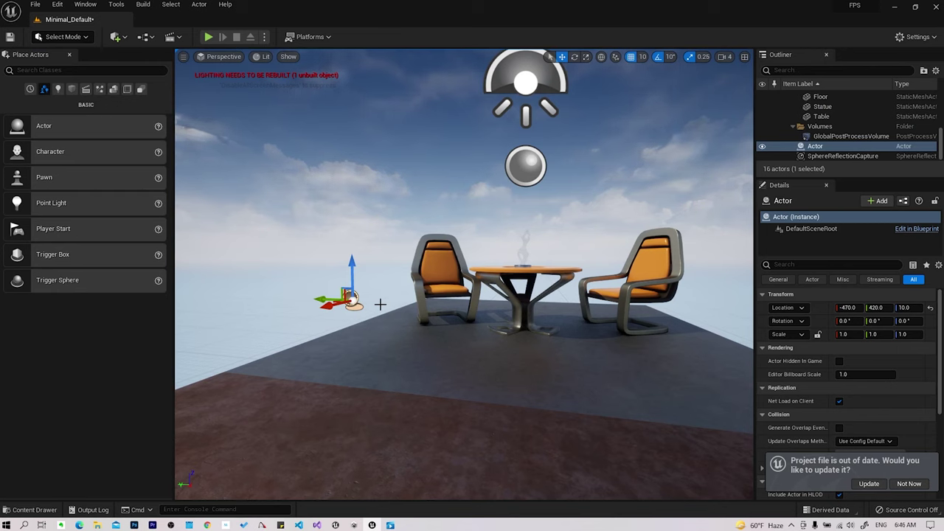
key(ctrl+z)
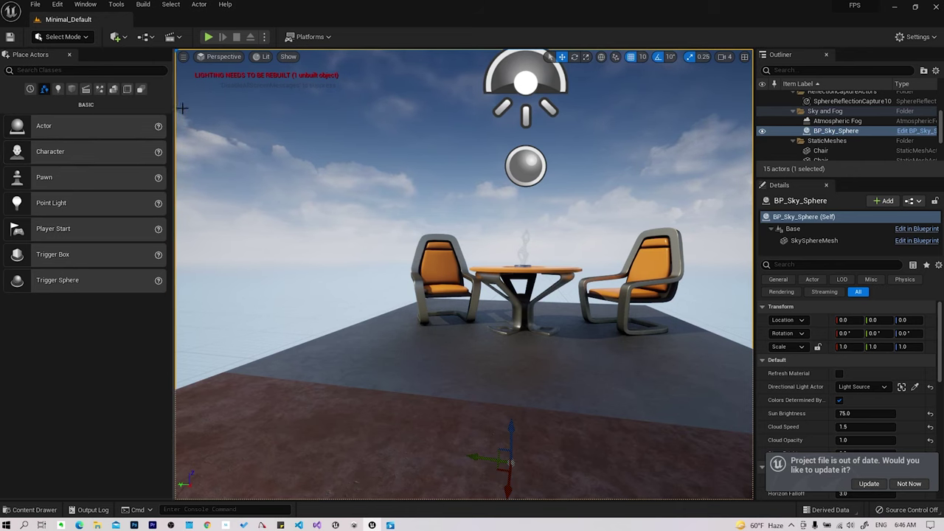
- Narrow the Place Actors panel, browse its Lights, Shapes and Basic tabs, and open the Content Drawer
mouse_move(174, 111)
mouse_down()
mouse_move(116, 120)
mouse_move(125, 120)
mouse_up()
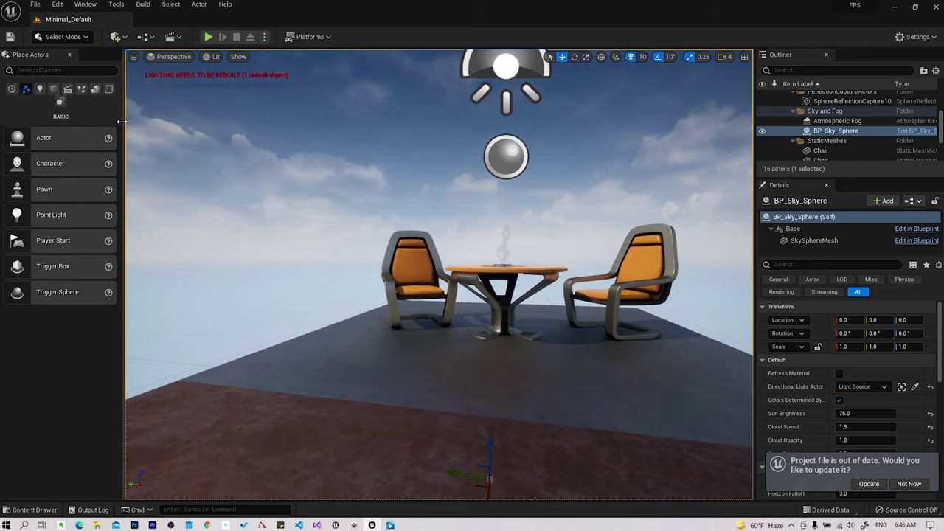
click(39, 89)
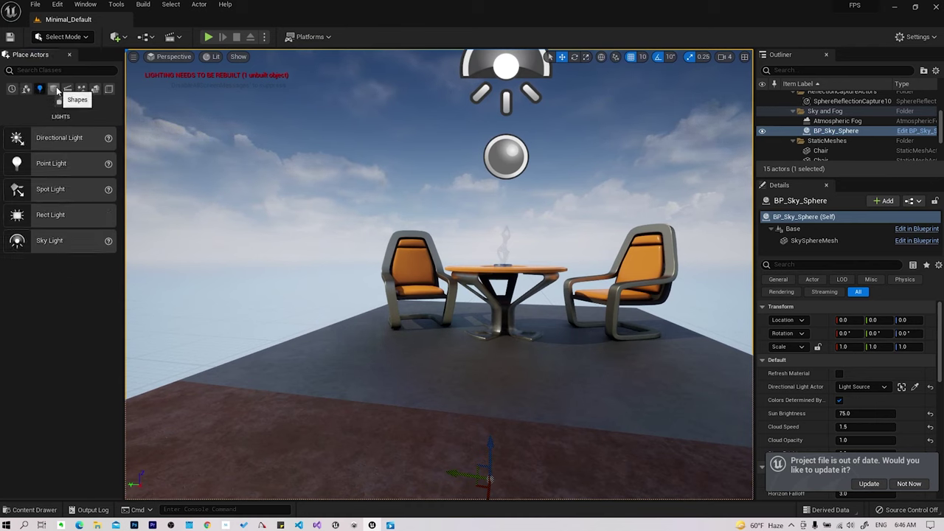
click(53, 89)
click(26, 89)
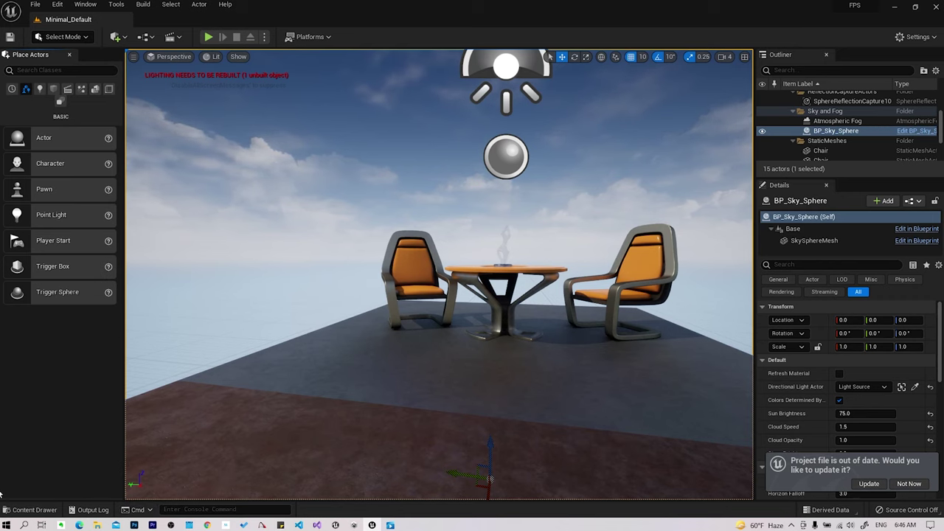
key(ctrl+space)
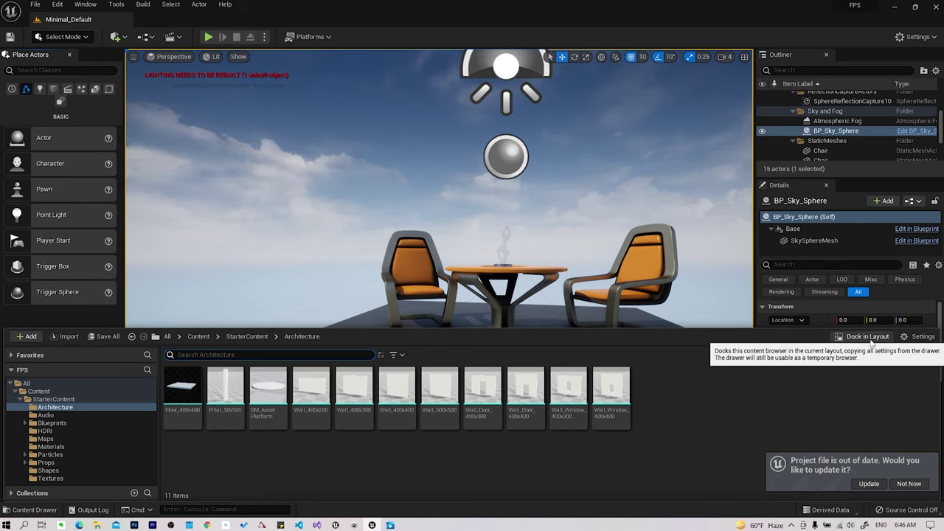
- Dock the content browser, browse the HDRI and Architecture folders, then close the docked tab
click(868, 338)
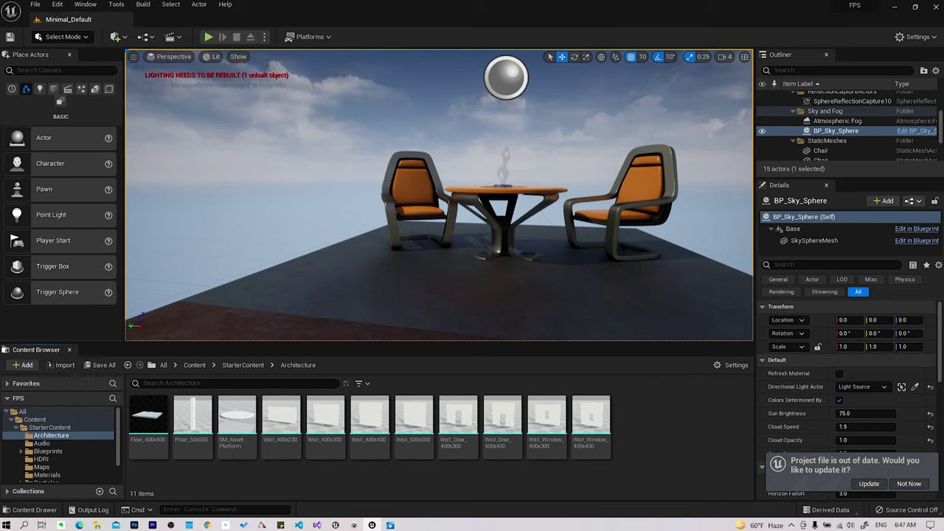
click(42, 442)
key(Down)
key(Down)
click(56, 438)
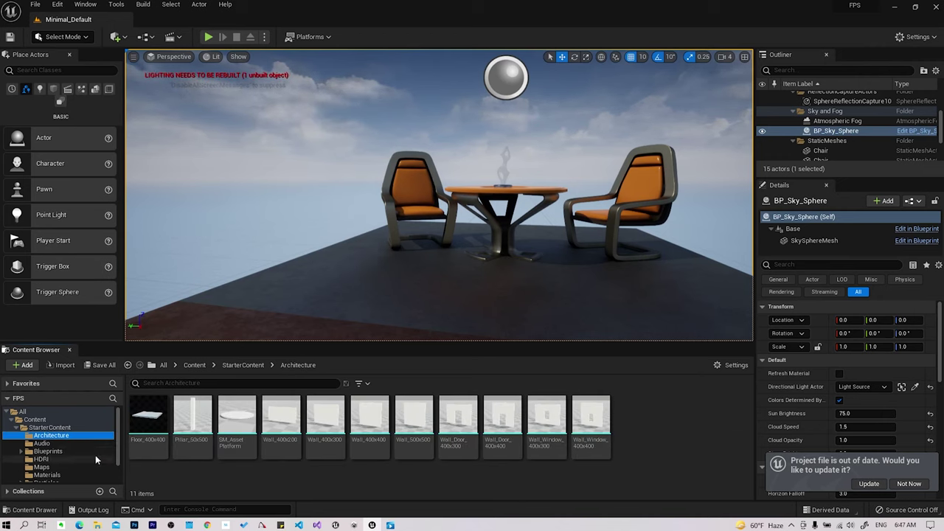
click(69, 349)
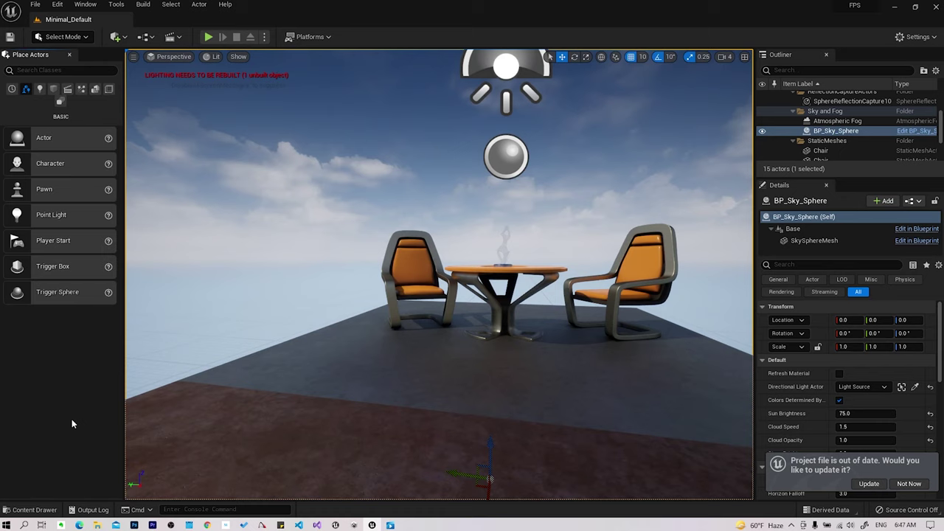
- Toggle the Content Drawer with Ctrl+Space, dock it again and show the top-level Content folder
key(ctrl+space)
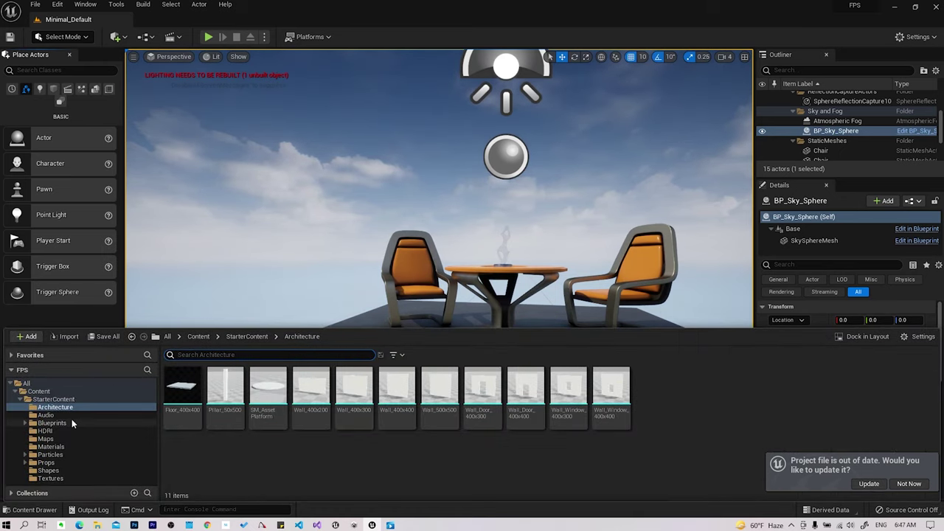
key(ctrl+space)
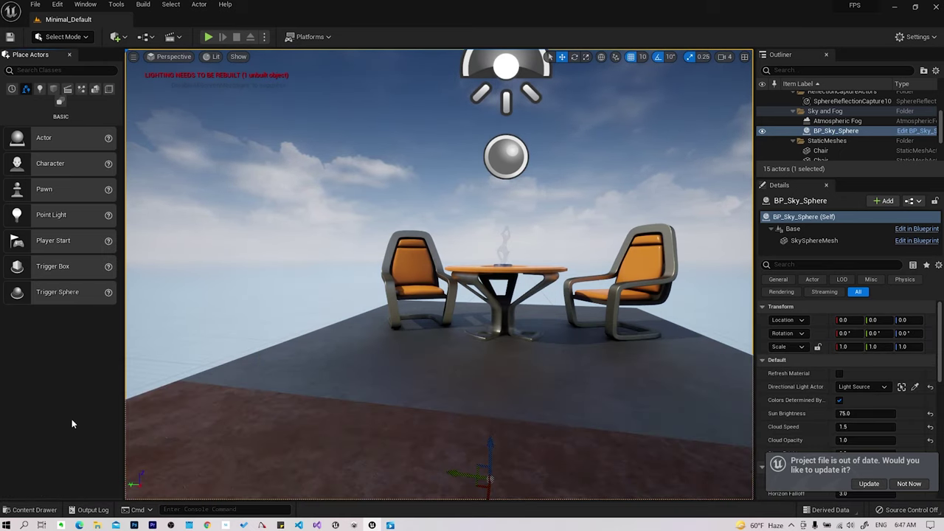
click(31, 509)
click(849, 338)
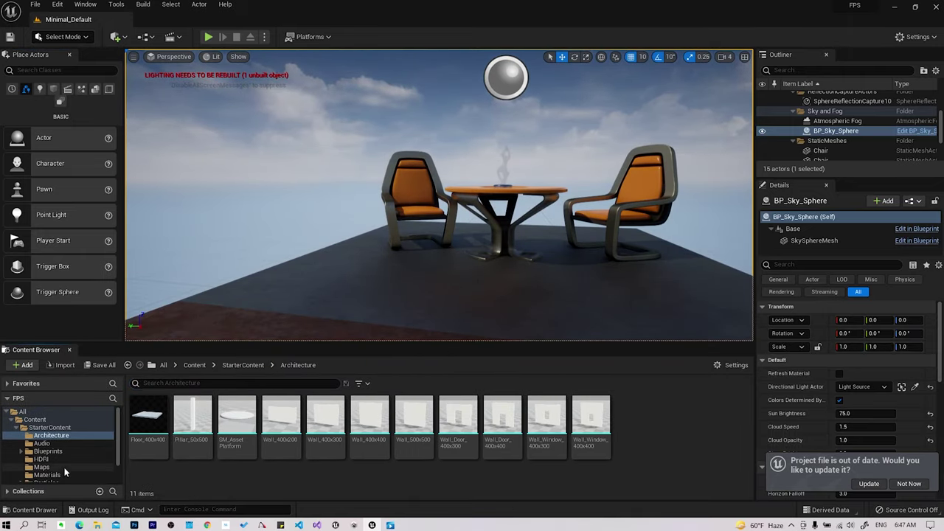
click(73, 427)
click(73, 421)
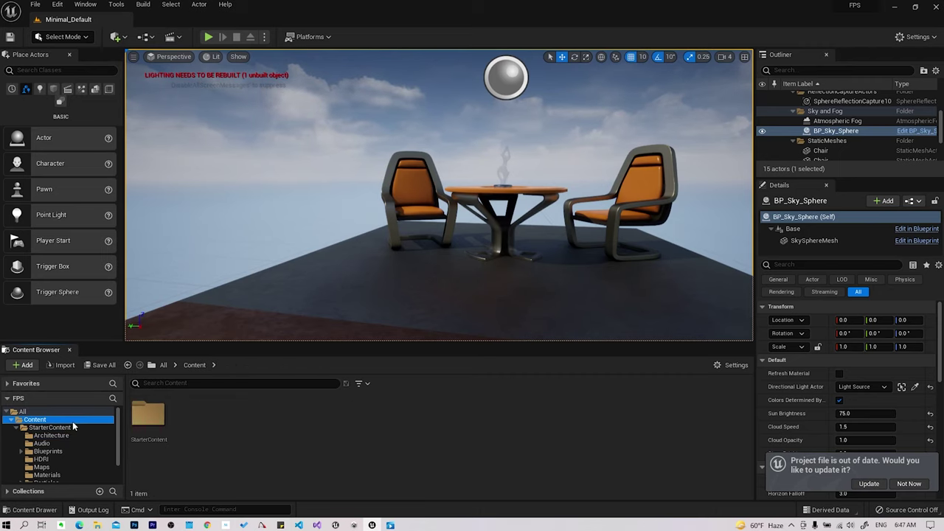